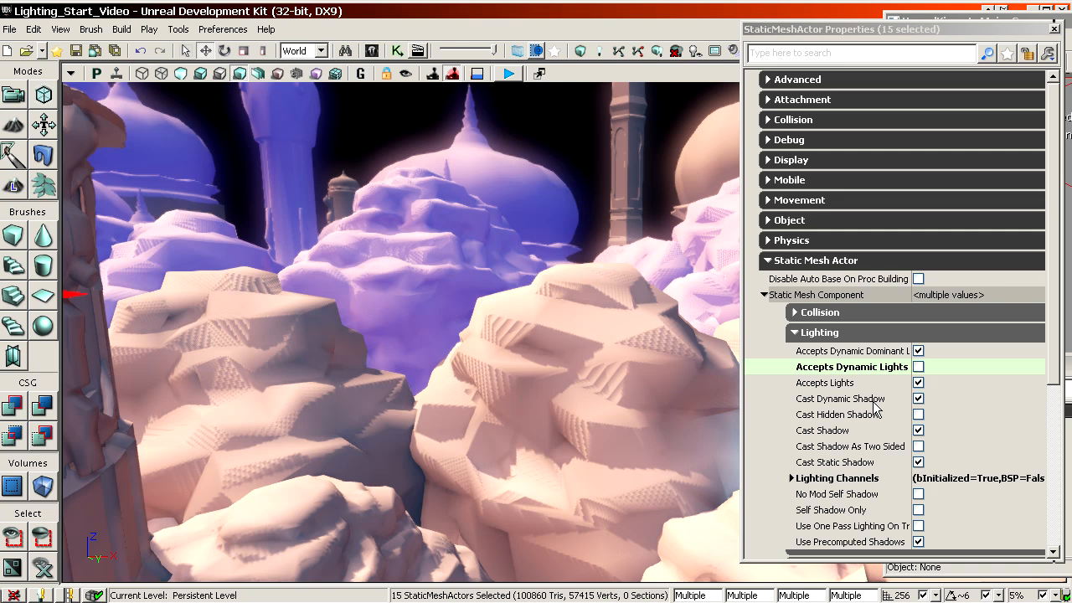
Step: Select individual rock meshes around the canyon and compare their Accepts Dynamic Lights and shadow settings
{"action": "left_click_drag", "start_coordinate": [541, 416], "coordinate": [511, 368]}
{"action": "left_click", "coordinate": [541, 416]}
{"action": "left_click_drag", "start_coordinate": [540, 416], "coordinate": [536, 352]}
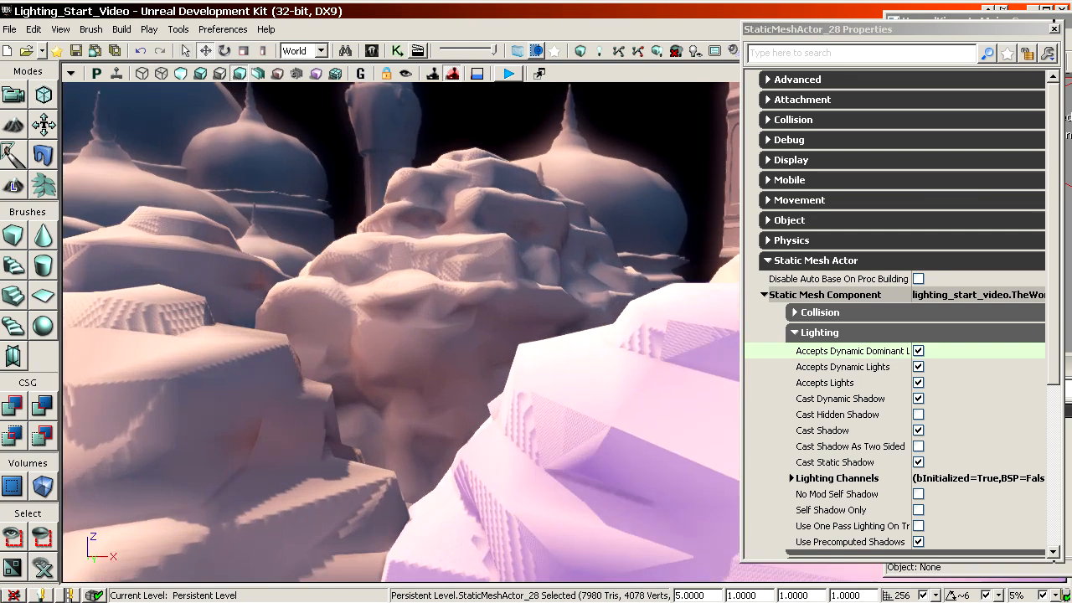
{"action": "left_click_drag", "start_coordinate": [457, 368], "coordinate": [448, 296]}
{"action": "left_click", "coordinate": [448, 297]}
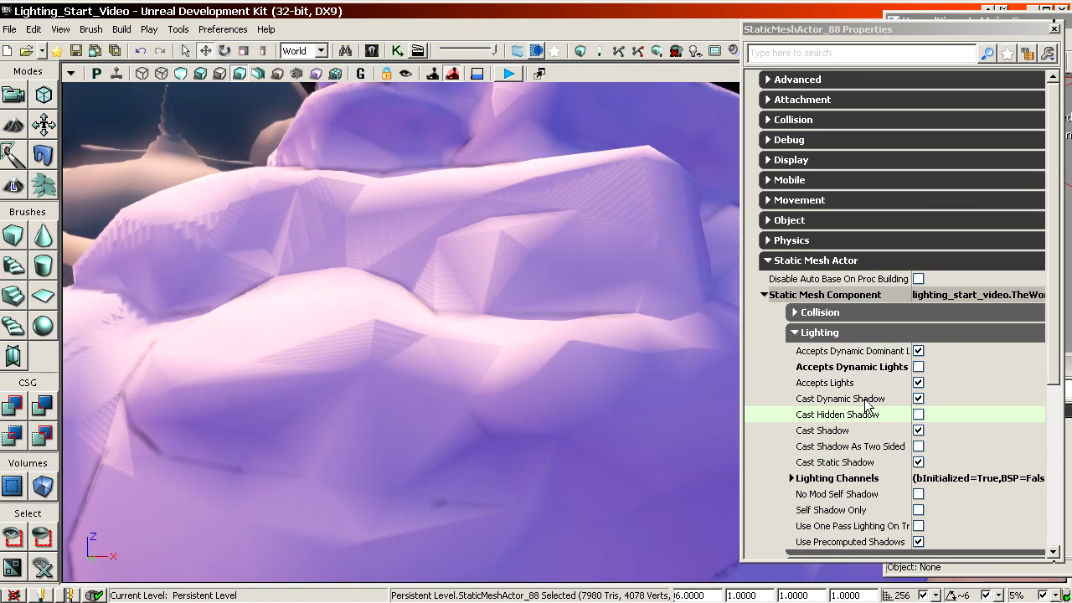
{"action": "left_click_drag", "start_coordinate": [502, 360], "coordinate": [481, 427]}
{"action": "left_click", "coordinate": [502, 360]}
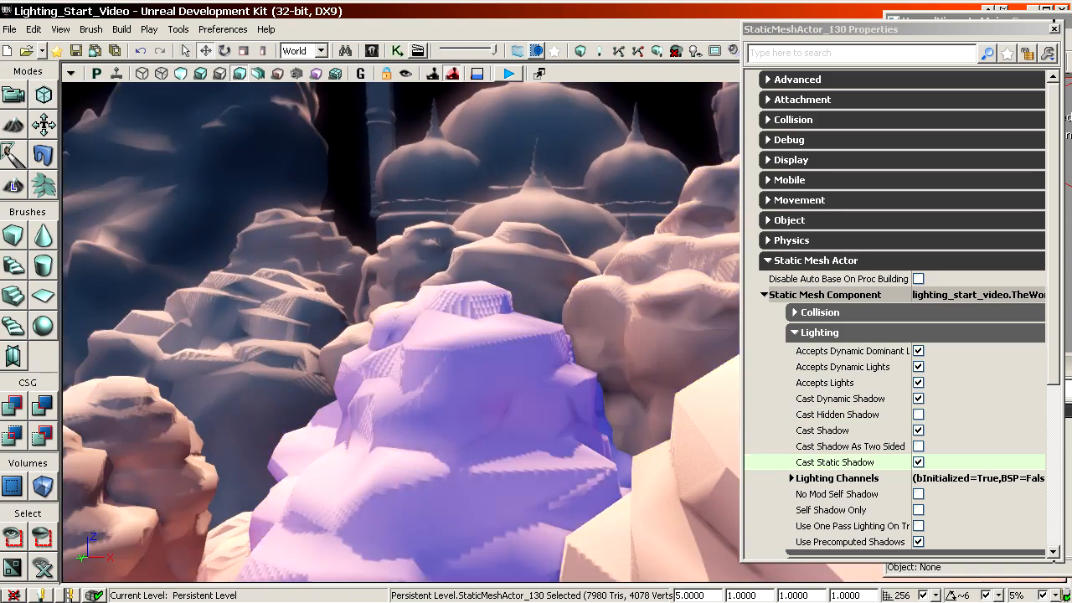
{"action": "left_click_drag", "start_coordinate": [502, 360], "coordinate": [586, 435]}
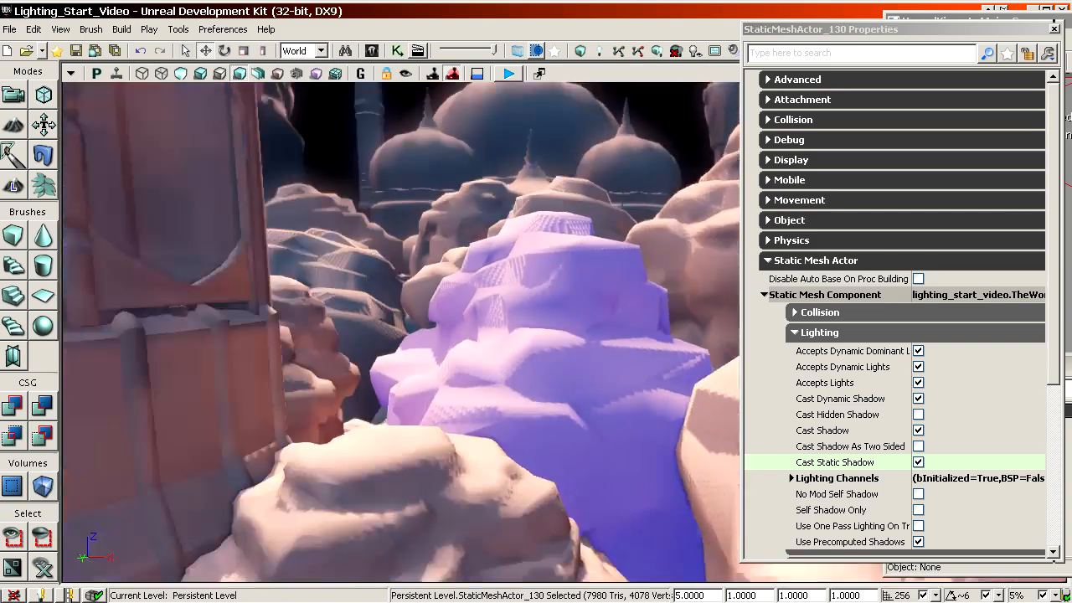
{"action": "right_click_drag", "start_coordinate": [586, 435], "coordinate": [469, 394]}
Step: Select the dominant directional light in the sky and inspect its Cascaded Shadow Maps settings
{"action": "left_click_drag", "start_coordinate": [670, 276], "coordinate": [640, 300]}
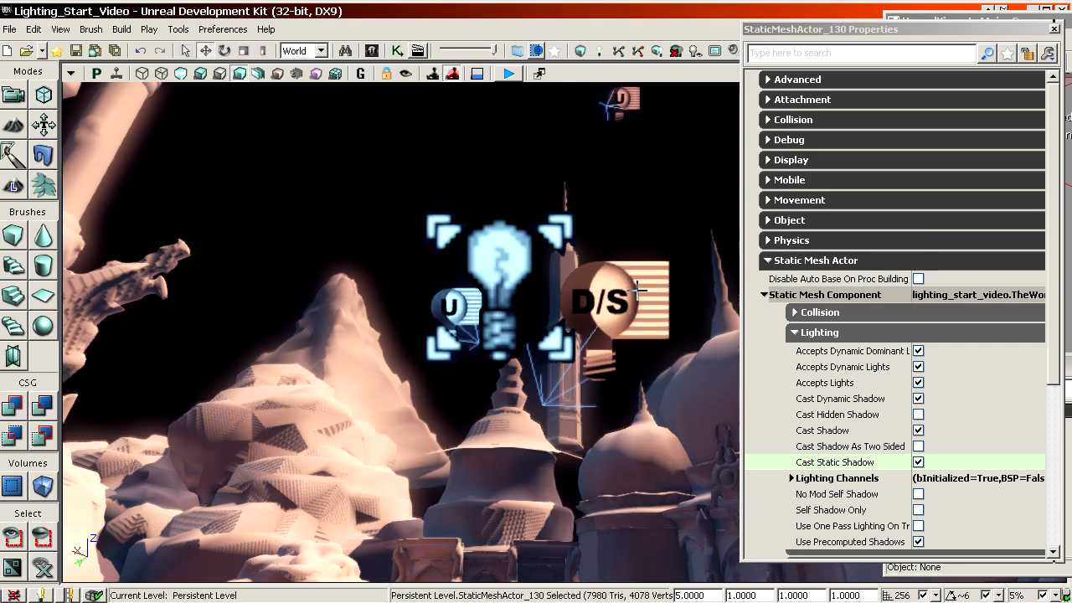
{"action": "left_click", "coordinate": [640, 289]}
{"action": "left_click", "coordinate": [822, 354]}
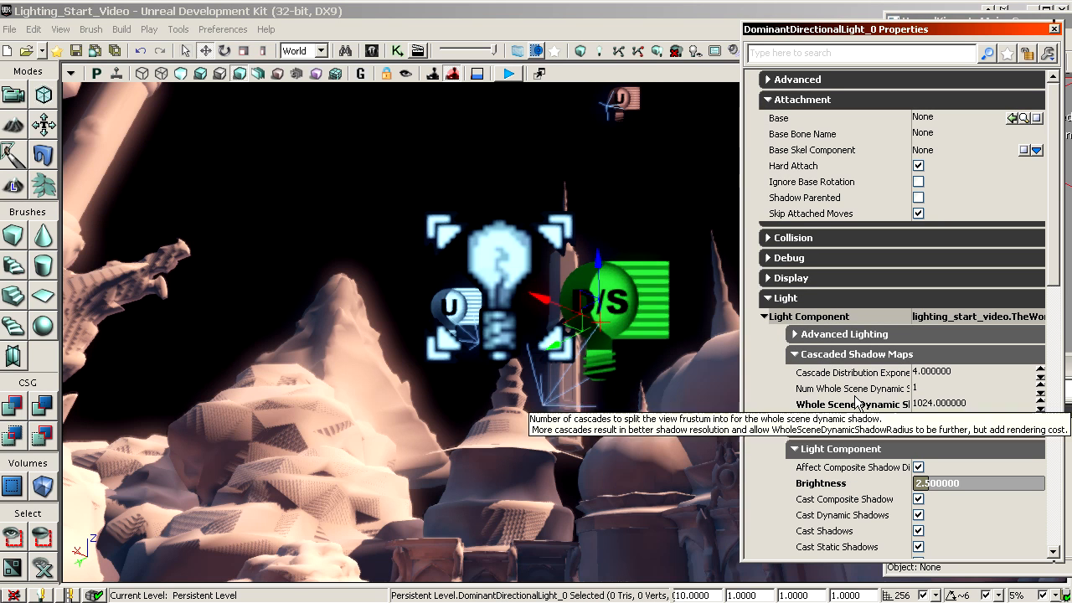
Step: Select the two neighbouring rock meshes in front of the domes and compare their lighting settings
{"action": "right_click_drag", "start_coordinate": [684, 397], "coordinate": [728, 402]}
{"action": "right_click_drag", "start_coordinate": [578, 359], "coordinate": [580, 382]}
{"action": "left_click", "coordinate": [494, 388]}
{"action": "right_click_drag", "start_coordinate": [506, 397], "coordinate": [496, 399]}
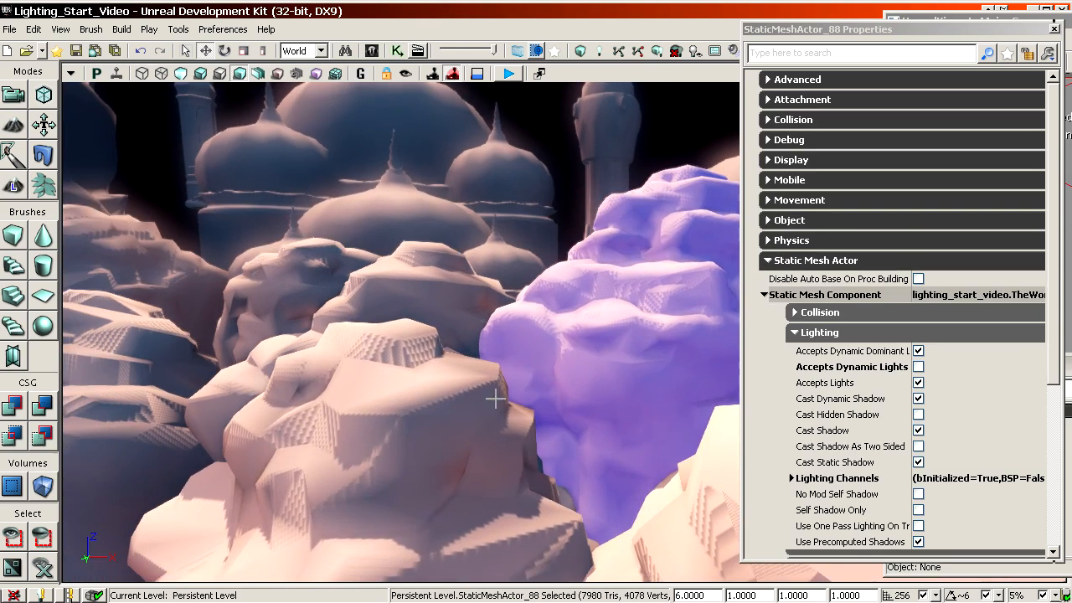
{"action": "left_click", "coordinate": [394, 408], "text": "ctrl"}
{"action": "right_click_drag", "start_coordinate": [531, 359], "coordinate": [553, 343]}
Step: Compare the rocks in the Lit, Unlit and Lighting Only view modes
{"action": "left_click", "coordinate": [201, 76]}
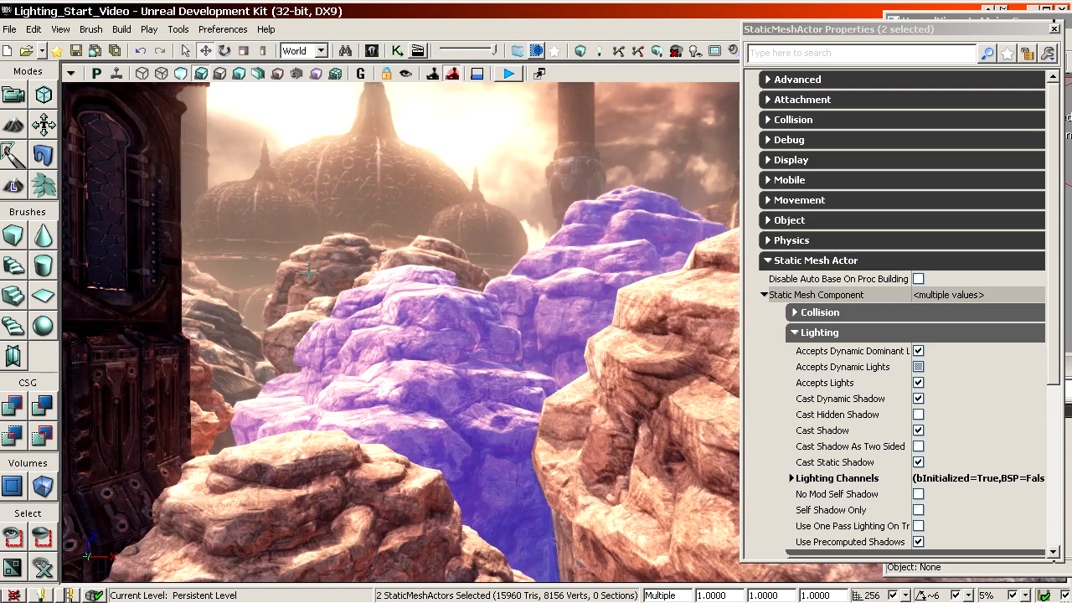
{"action": "left_click", "coordinate": [294, 490]}
{"action": "right_click_drag", "start_coordinate": [295, 489], "coordinate": [451, 397]}
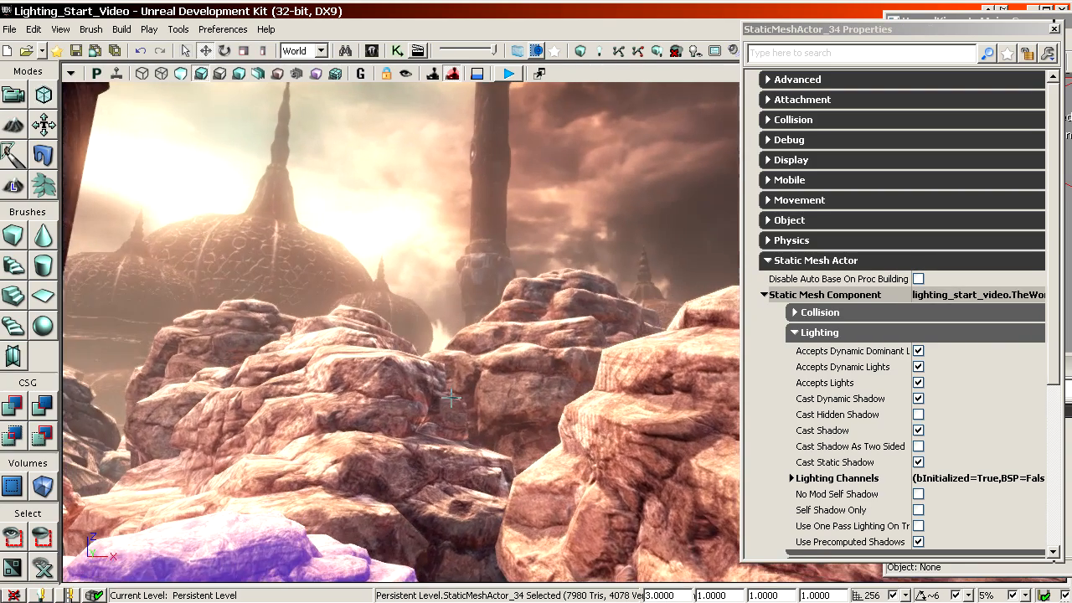
{"action": "left_click", "coordinate": [182, 74]}
{"action": "right_click_drag", "start_coordinate": [435, 268], "coordinate": [442, 162]}
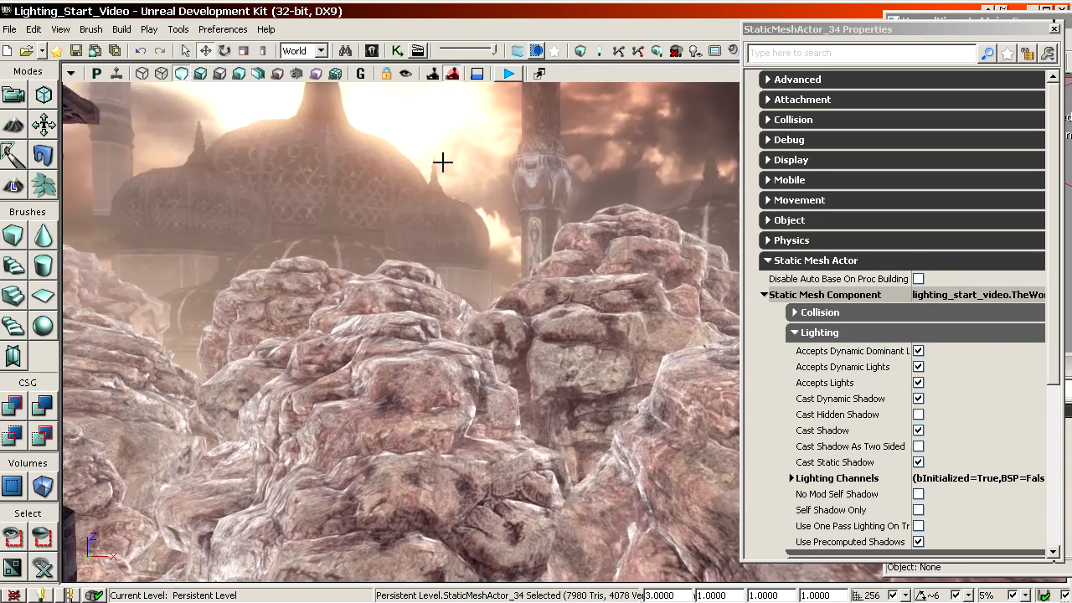
{"action": "left_click", "coordinate": [238, 74]}
{"action": "right_click_drag", "start_coordinate": [419, 268], "coordinate": [420, 208]}
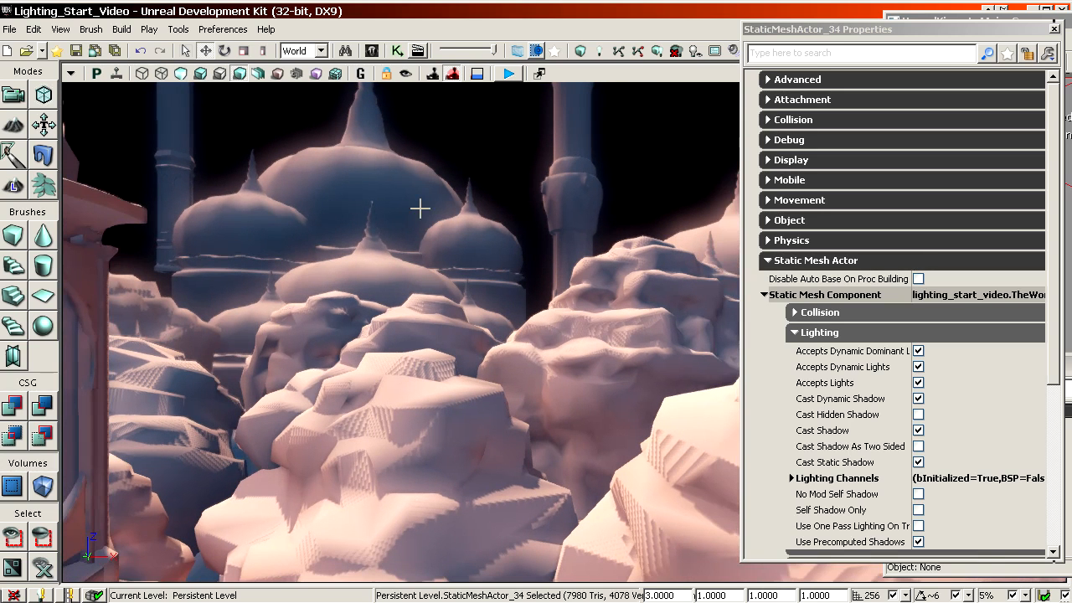
Step: Select the two neighbouring rocks in front of the domes and disable Cast Dynamic Shadow for them
{"action": "left_click", "coordinate": [483, 430]}
{"action": "left_click", "coordinate": [606, 365], "text": "ctrl"}
{"action": "right_click_drag", "start_coordinate": [606, 365], "coordinate": [605, 423]}
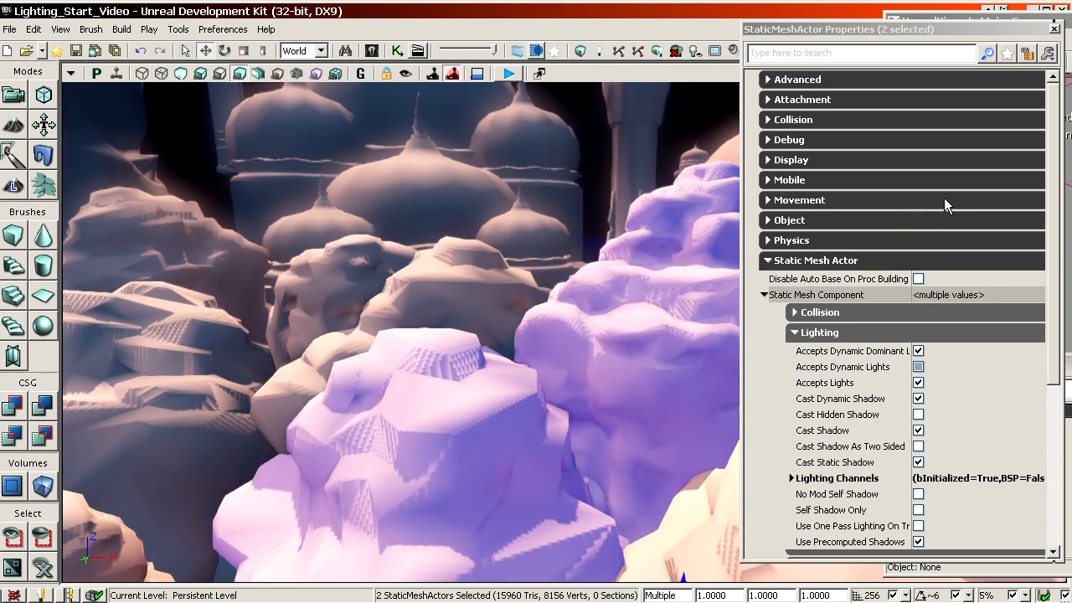
{"action": "double_click", "coordinate": [847, 405]}
Step: Select the small rock behind the foreground one together with the distant rocks, the tall cliff and the central domes
{"action": "mouse_move", "coordinate": [505, 327]}
{"action": "right_mouse_down"}
{"action": "mouse_move", "coordinate": [510, 336]}
{"action": "mouse_move", "coordinate": [505, 328]}
{"action": "right_mouse_up"}
{"action": "left_click", "coordinate": [505, 323]}
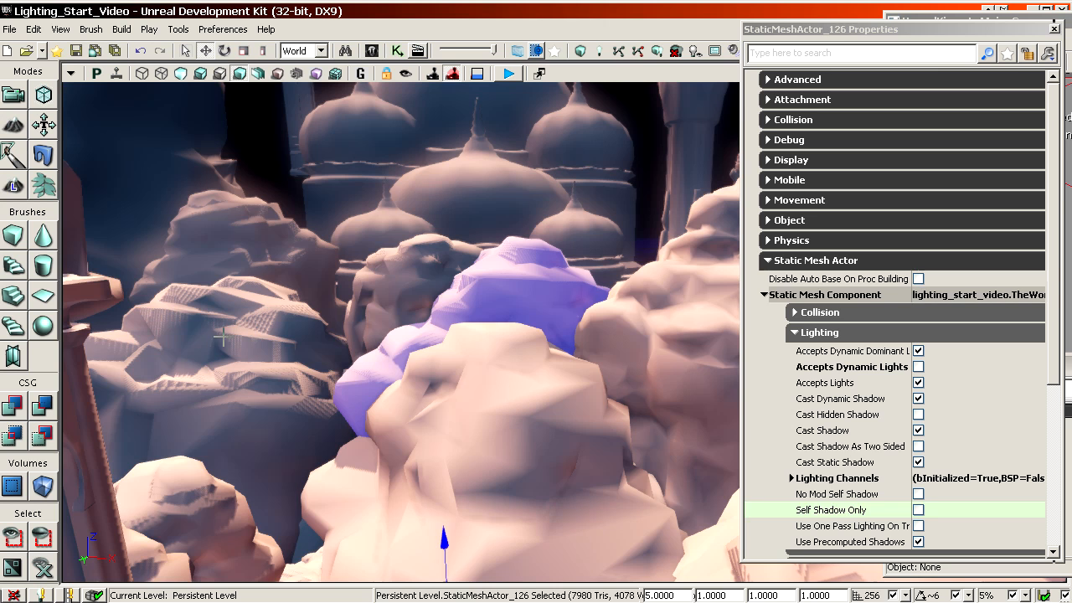
{"action": "left_click", "coordinate": [221, 337], "text": "ctrl"}
{"action": "right_click_drag", "start_coordinate": [387, 326], "coordinate": [343, 319]}
{"action": "left_click", "coordinate": [311, 291], "text": "ctrl"}
{"action": "left_click", "coordinate": [516, 216], "text": "ctrl"}
{"action": "left_click", "coordinate": [309, 243], "text": "ctrl"}
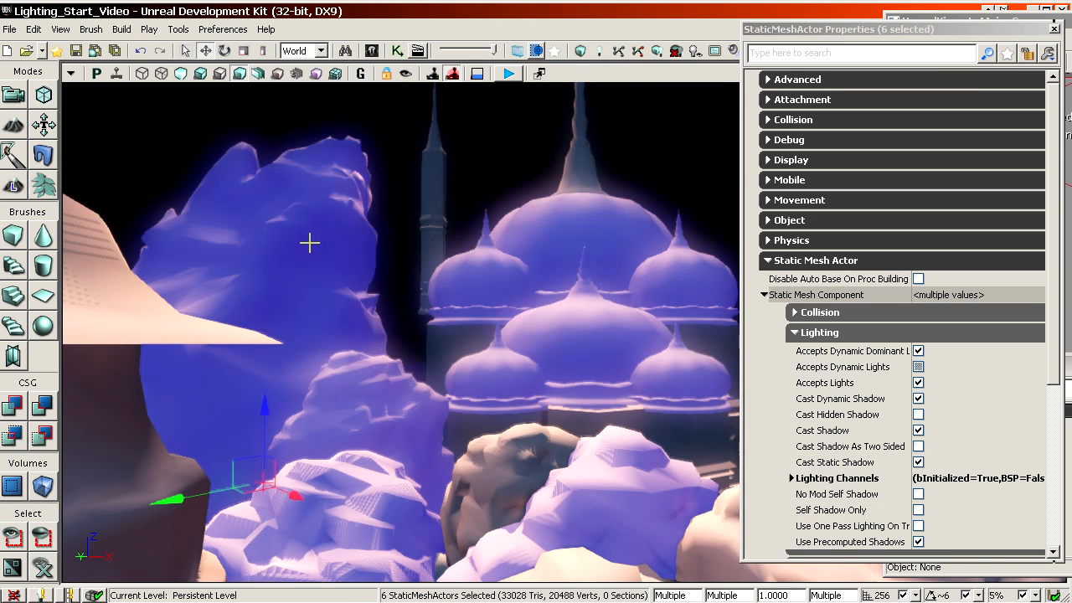
Step: Add the slender tower, the thick column and the neighbouring group of domes to the selection
{"action": "left_click", "coordinate": [429, 218], "text": "ctrl"}
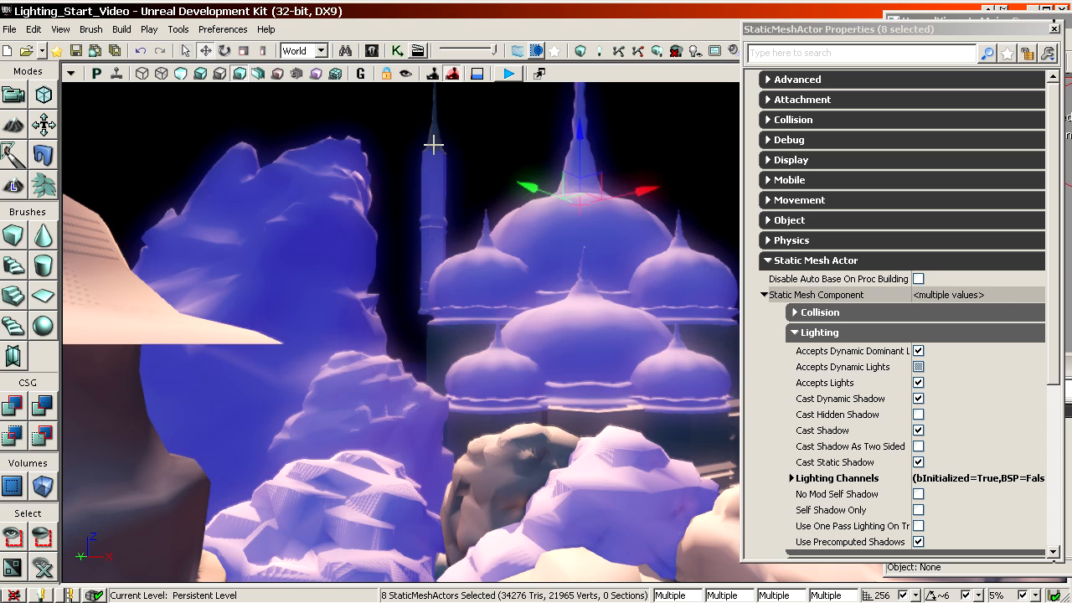
{"action": "right_click_drag", "start_coordinate": [452, 397], "coordinate": [556, 400]}
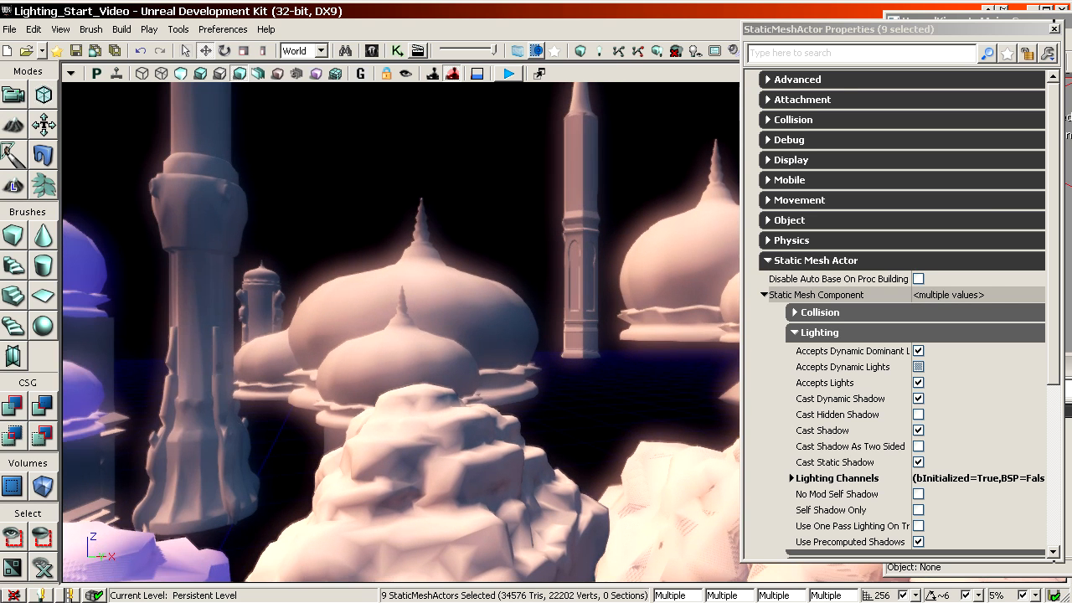
{"action": "left_click", "coordinate": [208, 252], "text": "ctrl"}
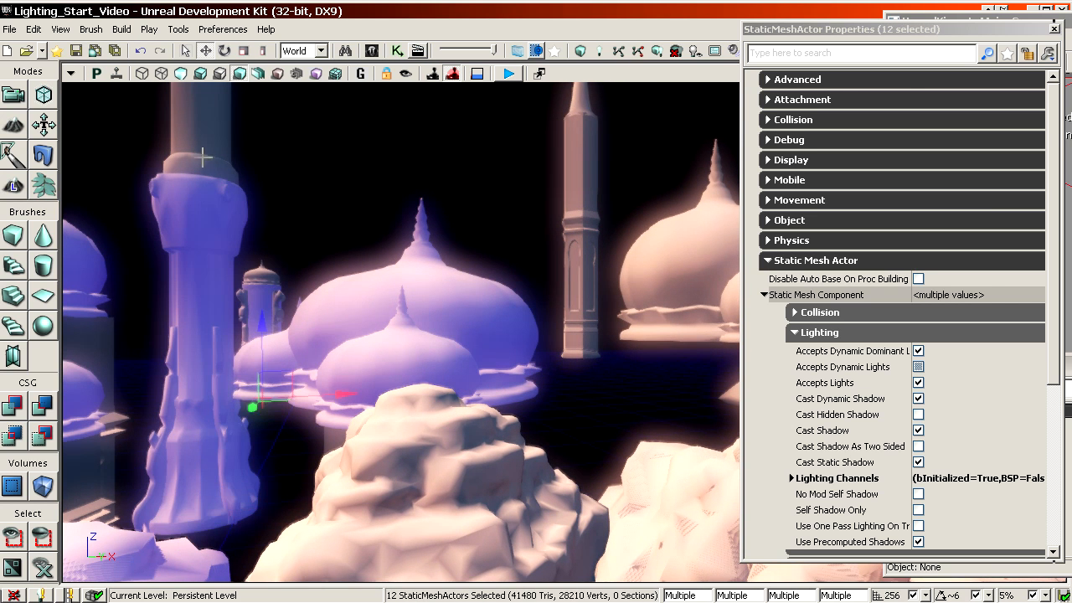
Step: Add the large foreground rocks and the remaining nearby rocks to the selection
{"action": "right_click_drag", "start_coordinate": [397, 462], "coordinate": [461, 453]}
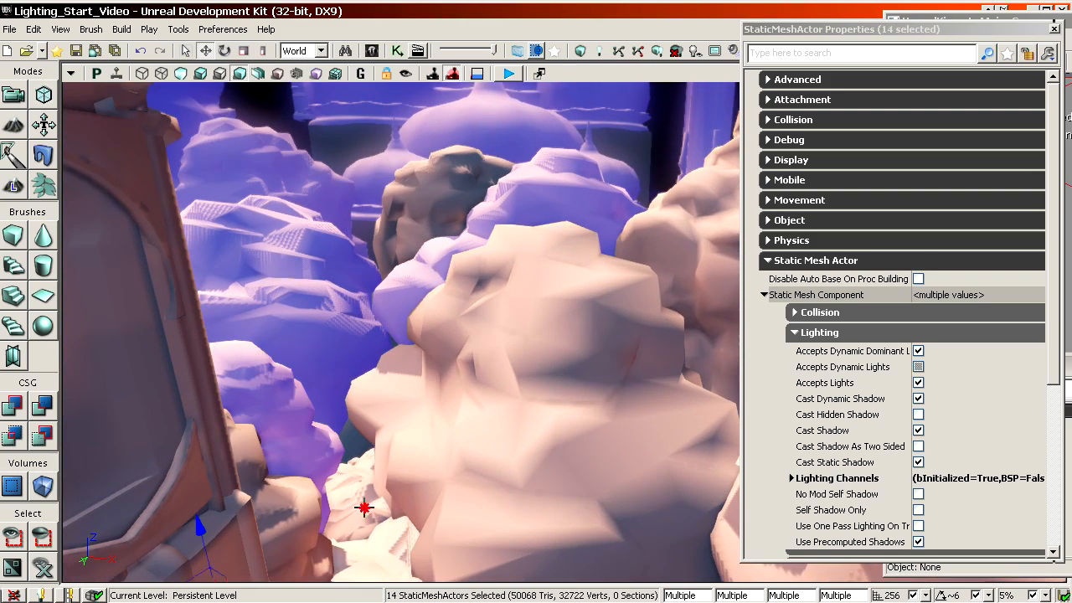
{"action": "left_click", "coordinate": [477, 380], "text": "ctrl"}
{"action": "right_click_drag", "start_coordinate": [306, 317], "coordinate": [436, 288]}
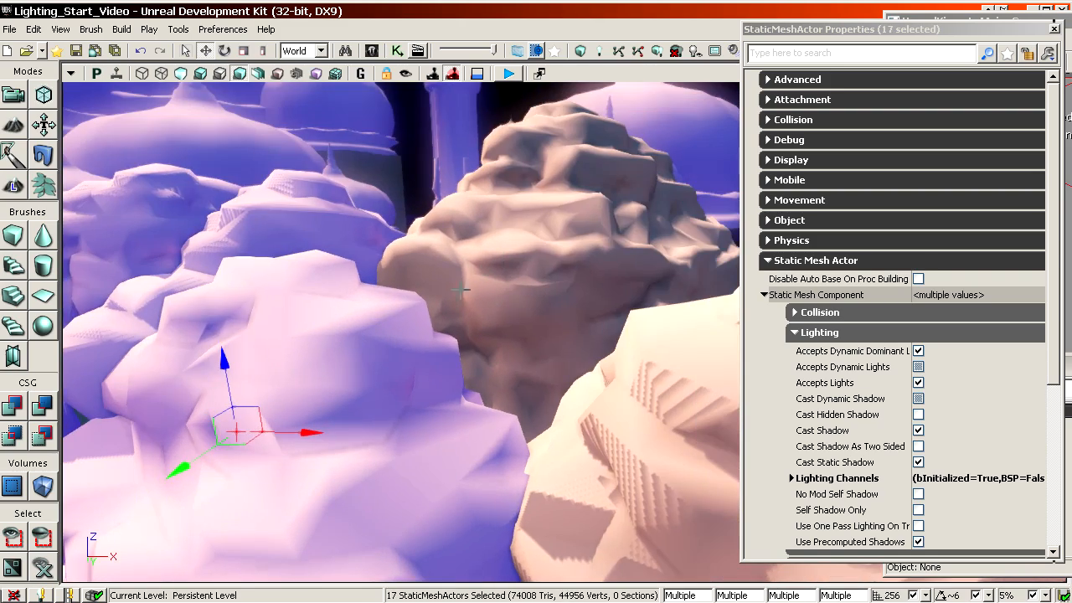
{"action": "left_click", "coordinate": [557, 281], "text": "ctrl"}
{"action": "left_click", "coordinate": [664, 471], "text": "ctrl"}
{"action": "right_click_drag", "start_coordinate": [665, 471], "coordinate": [371, 293]}
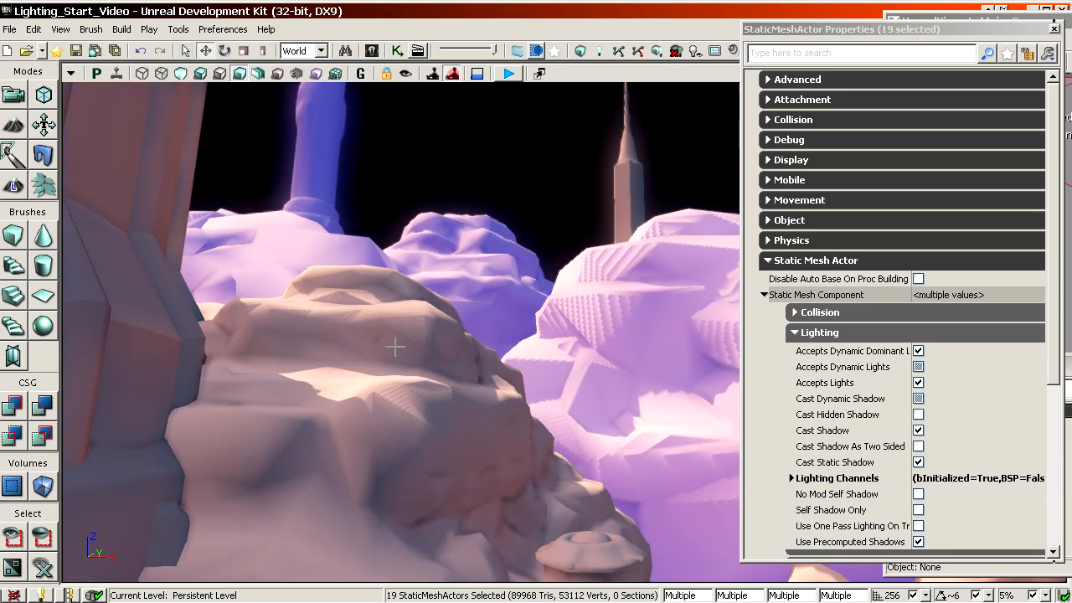
Step: Disable Cast Dynamic Shadow and Accepts Dynamic Lights for all selected meshes
{"action": "right_click_drag", "start_coordinate": [394, 345], "coordinate": [468, 321]}
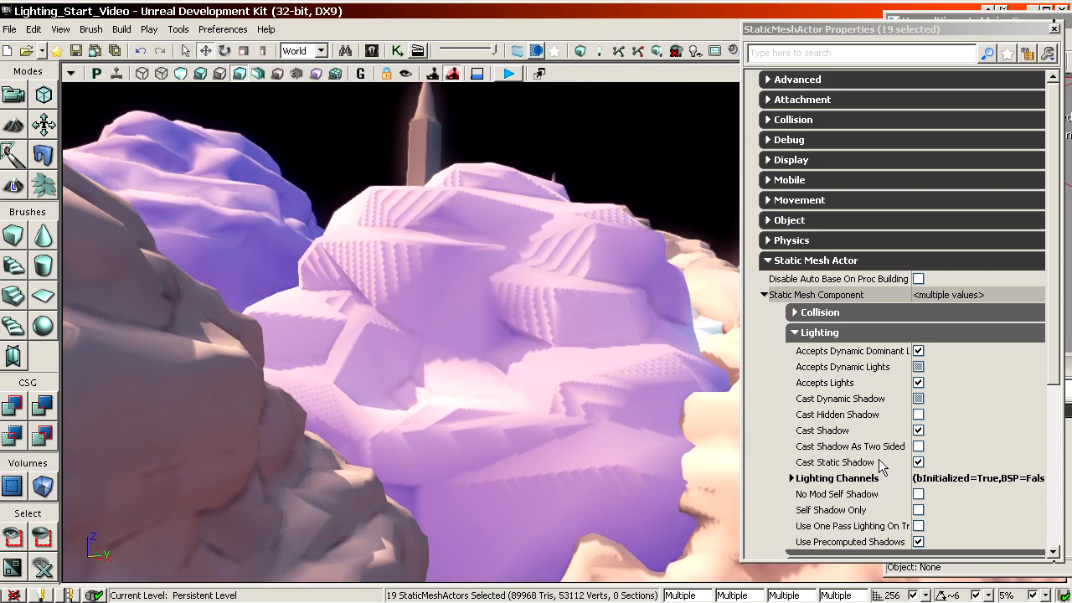
{"action": "double_click", "coordinate": [860, 400]}
{"action": "double_click", "coordinate": [861, 402]}
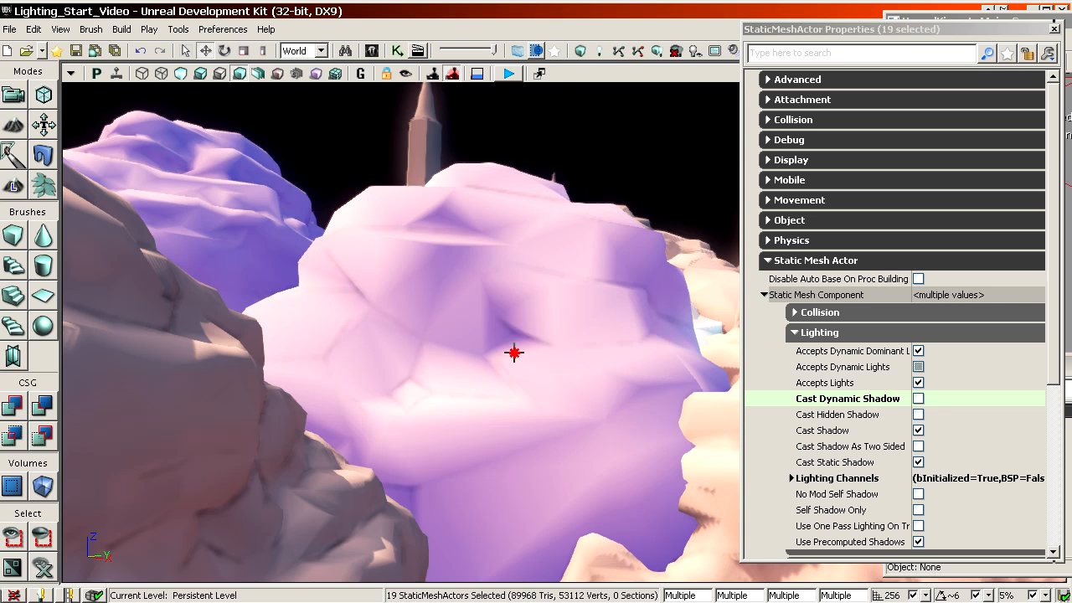
{"action": "right_click_drag", "start_coordinate": [514, 354], "coordinate": [522, 383]}
{"action": "left_click", "coordinate": [856, 366]}
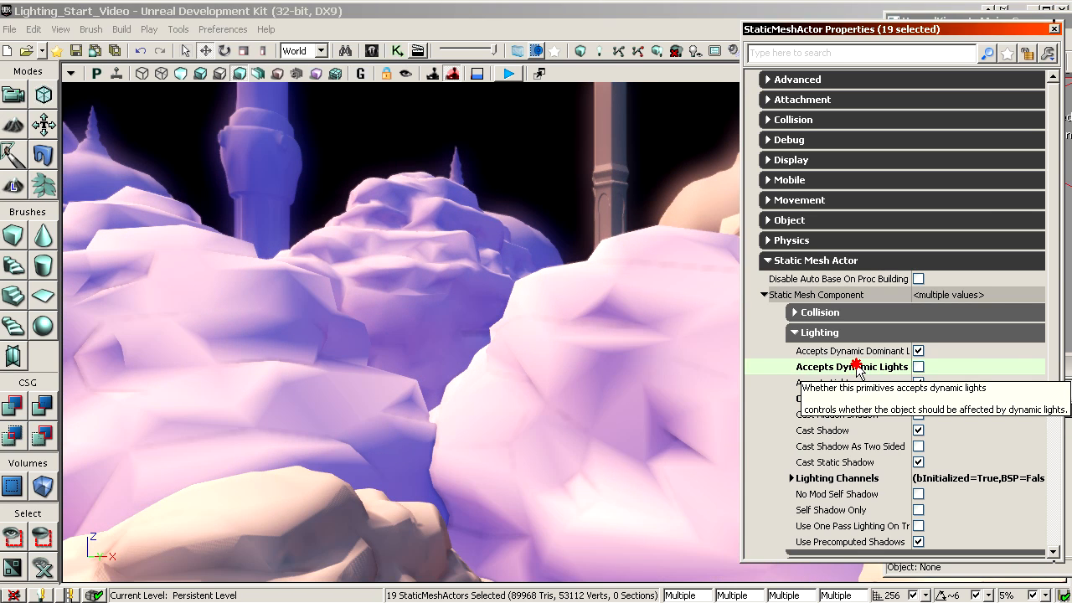
Step: Select the chain of rocks running down the canyon and disable Cast Dynamic Shadow for them
{"action": "right_click_drag", "start_coordinate": [419, 278], "coordinate": [460, 276]}
{"action": "left_click", "coordinate": [491, 250]}
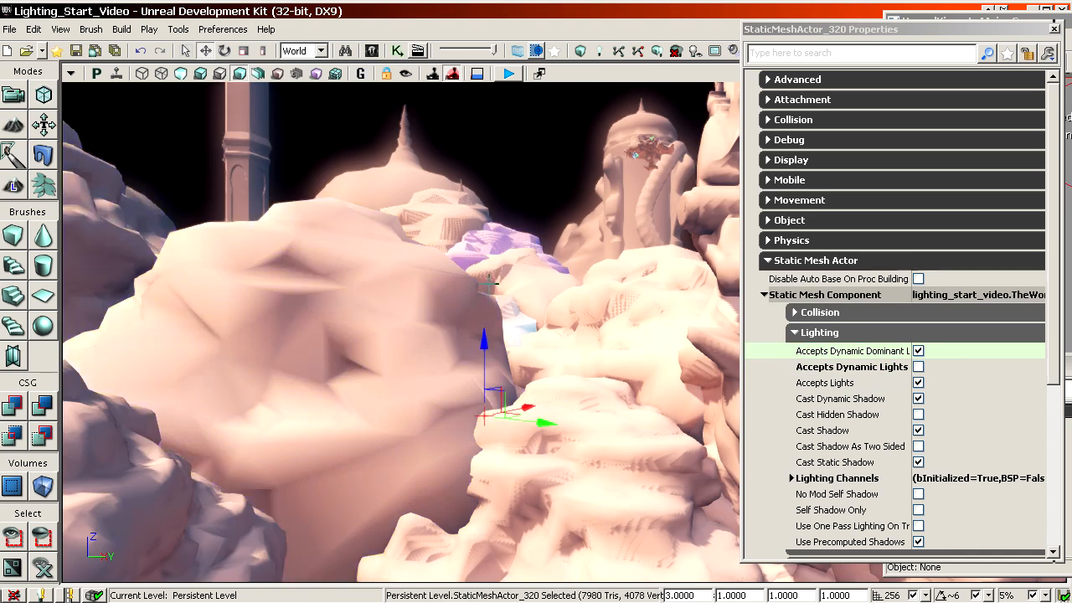
{"action": "right_click_drag", "start_coordinate": [410, 306], "coordinate": [461, 307]}
{"action": "left_click", "coordinate": [395, 280], "text": "ctrl"}
{"action": "right_click_drag", "start_coordinate": [394, 280], "coordinate": [363, 280]}
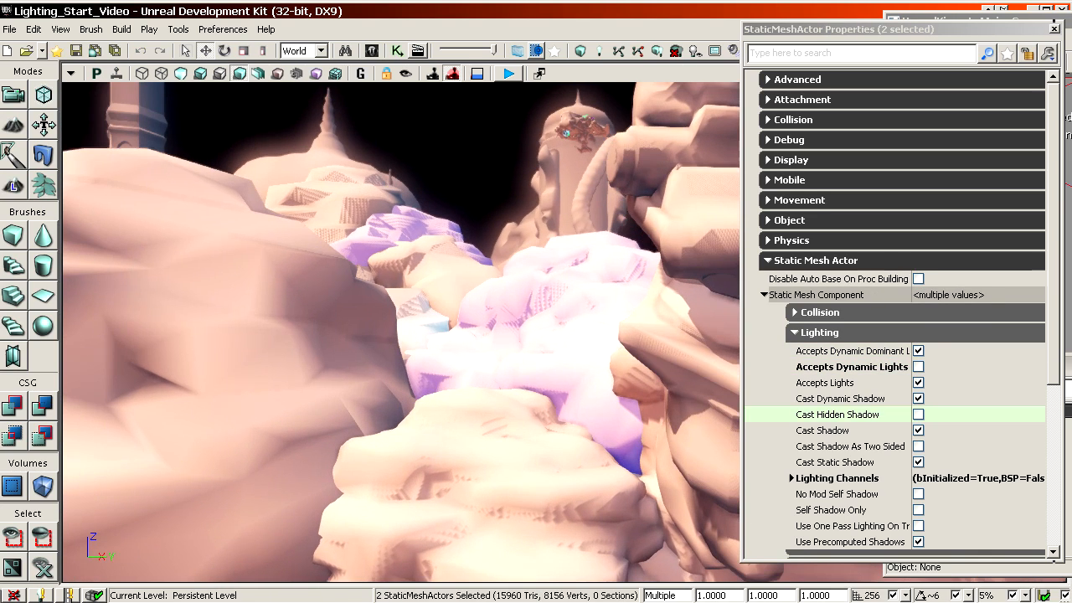
{"action": "double_click", "coordinate": [839, 400]}
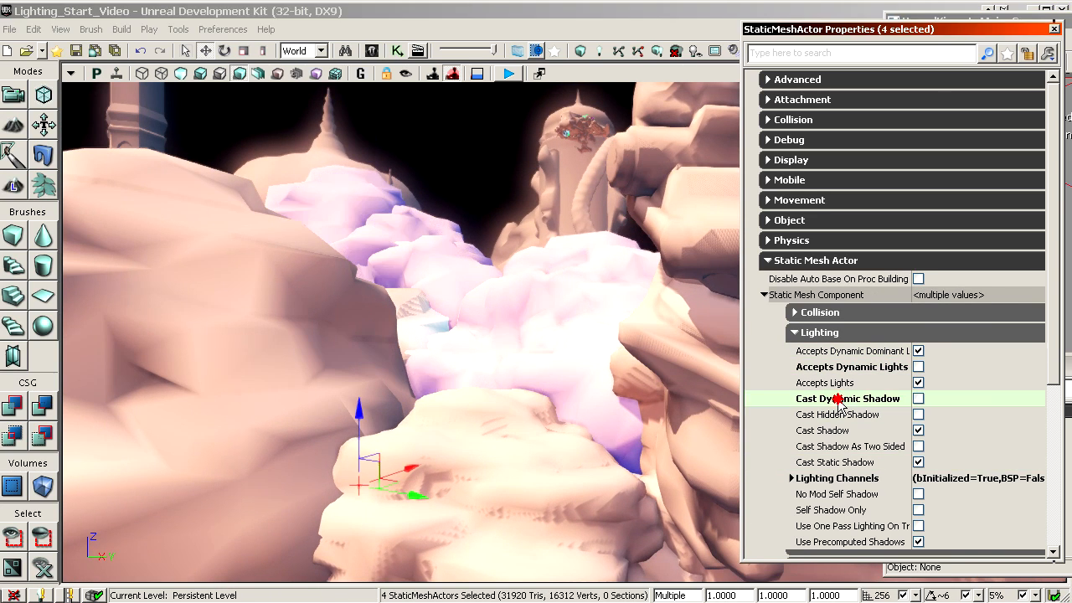
Step: Review the shading on the large rock, clear the selection and return the viewport to Lit mode
{"action": "right_click_drag", "start_coordinate": [483, 441], "coordinate": [444, 461]}
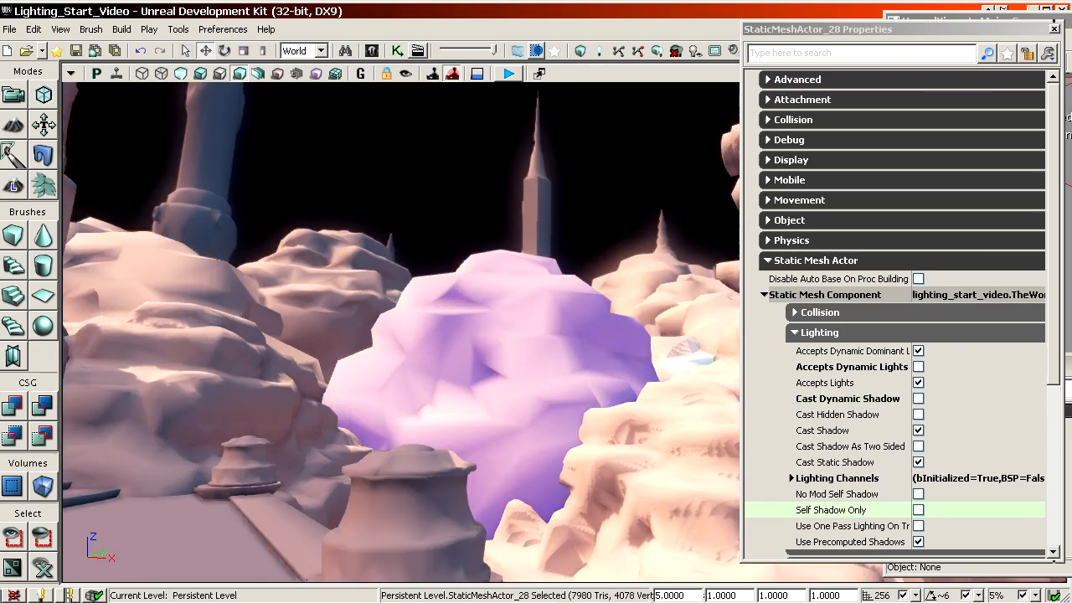
{"action": "right_click_drag", "start_coordinate": [402, 335], "coordinate": [565, 337]}
{"action": "right_click_drag", "start_coordinate": [423, 422], "coordinate": [444, 422]}
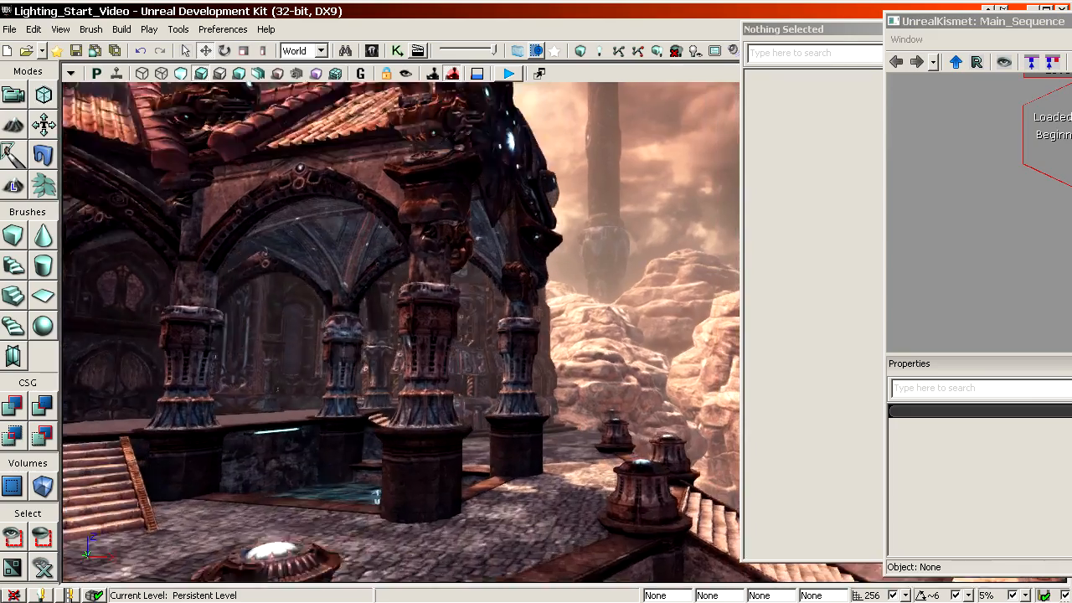
Step: Select the end-cap mesh of the glowing light tube along the floor trim near the golden door
{"action": "left_click_drag", "start_coordinate": [581, 419], "coordinate": [570, 360]}
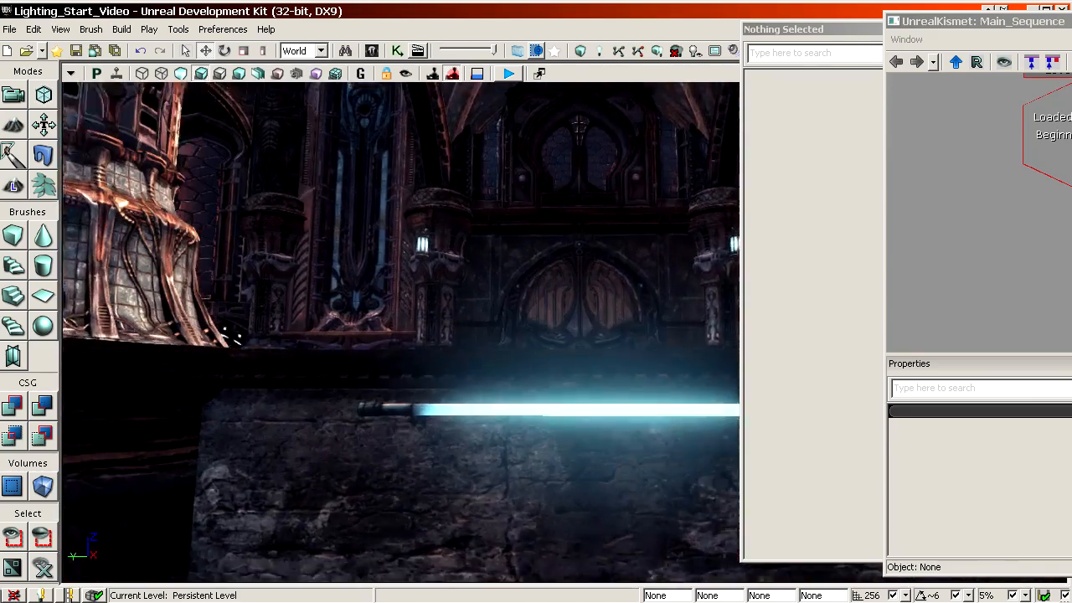
{"action": "left_click", "coordinate": [485, 410]}
{"action": "right_click_drag", "start_coordinate": [486, 410], "coordinate": [401, 389]}
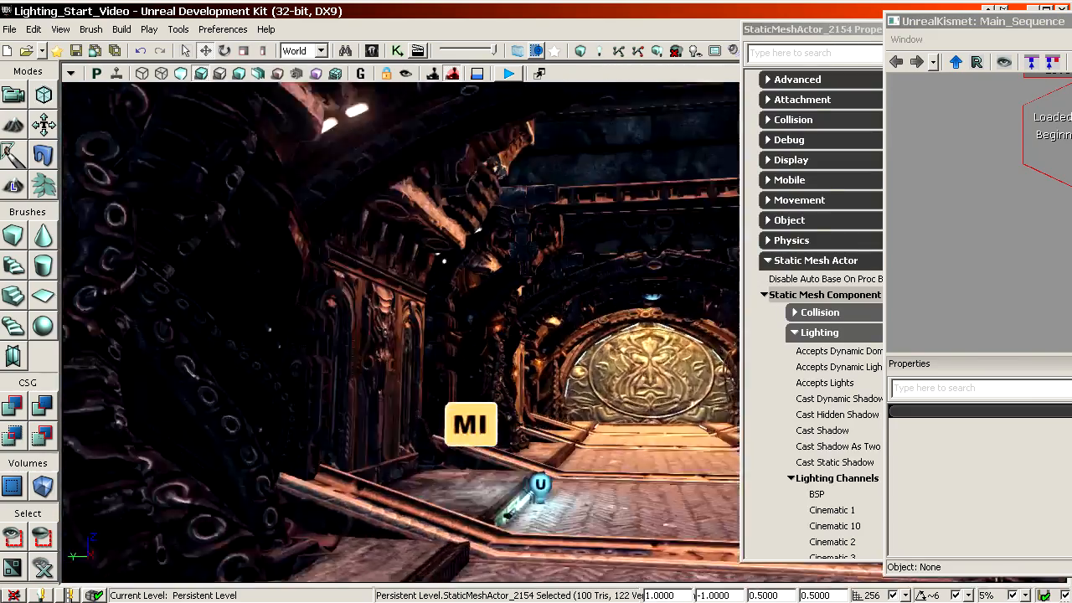
{"action": "mouse_move", "coordinate": [463, 453]}
{"action": "right_mouse_down"}
{"action": "mouse_move", "coordinate": [458, 502]}
{"action": "mouse_move", "coordinate": [458, 473]}
{"action": "right_mouse_up"}
{"action": "left_click", "coordinate": [459, 469]}
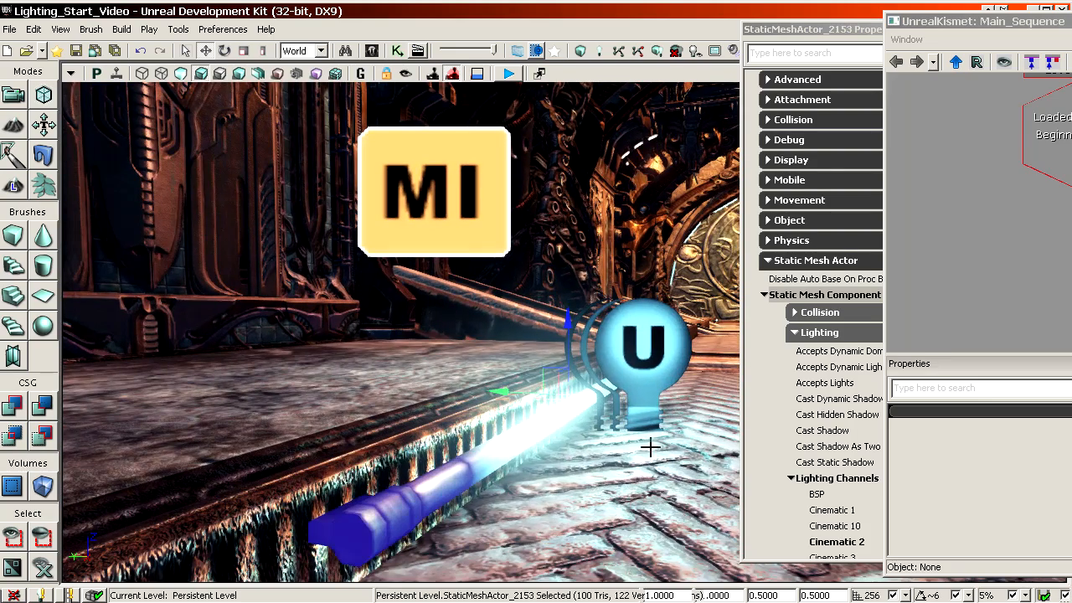
Step: Examine the Cast Shadow setting of the light tube's end-cap mesh
{"action": "left_click", "coordinate": [814, 430]}
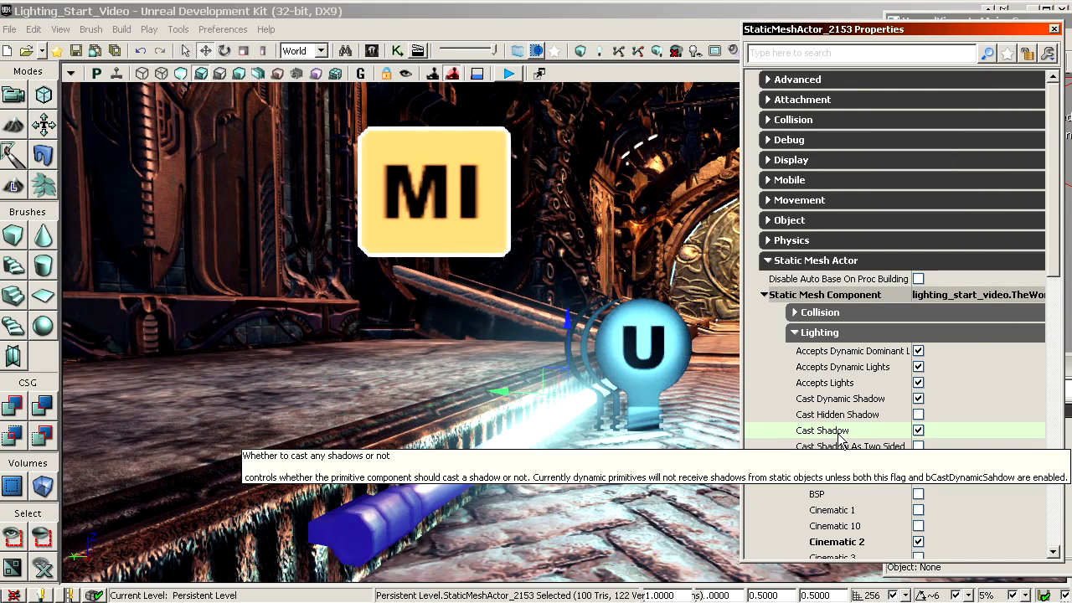
{"action": "right_click_drag", "start_coordinate": [548, 456], "coordinate": [586, 432]}
{"action": "right_click_drag", "start_coordinate": [656, 378], "coordinate": [651, 400]}
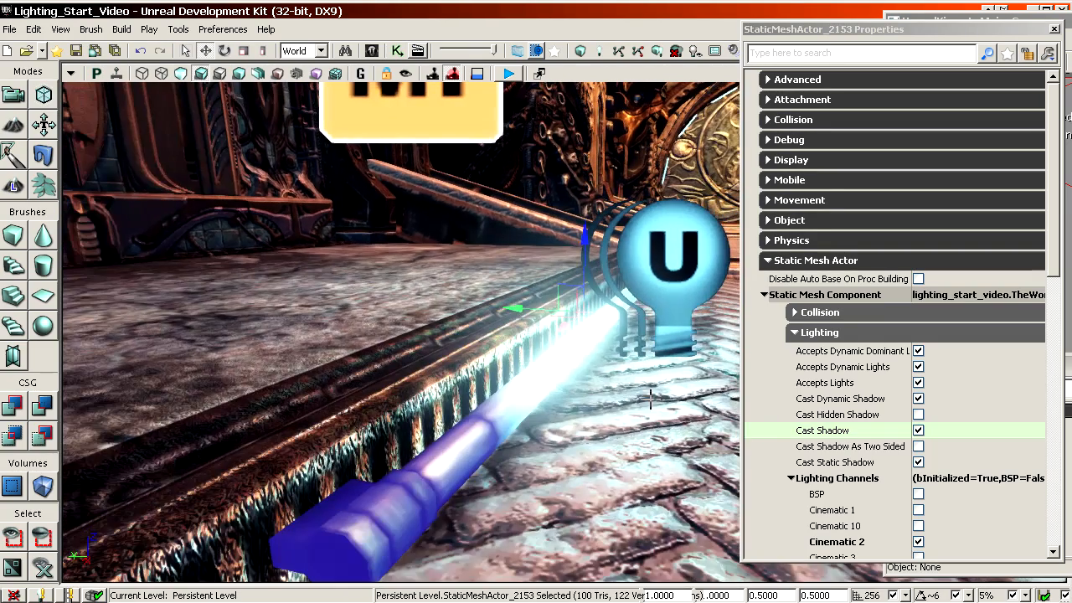
Step: Select all matching static meshes of this class for the light tube's end cap and disable Cast Shadow for them
{"action": "right_click", "coordinate": [577, 334]}
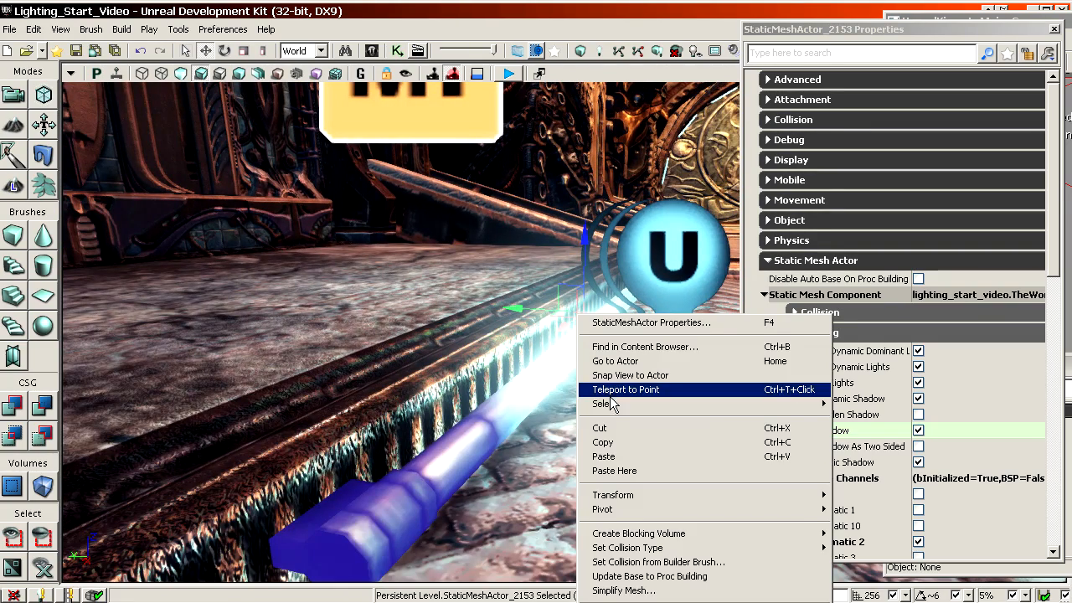
{"action": "mouse_move", "coordinate": [610, 406]}
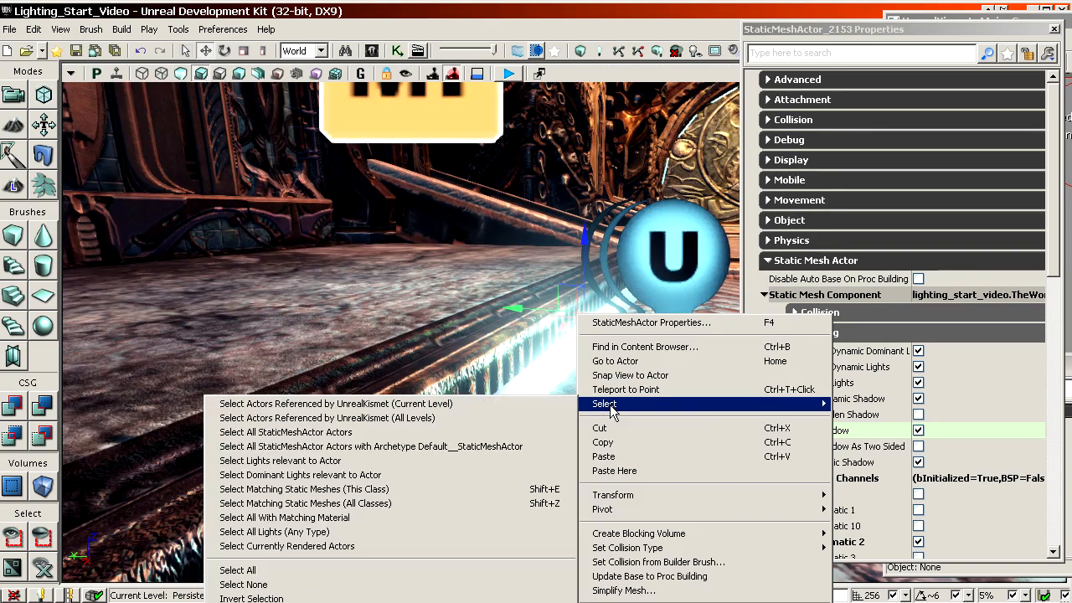
{"action": "left_click", "coordinate": [360, 493]}
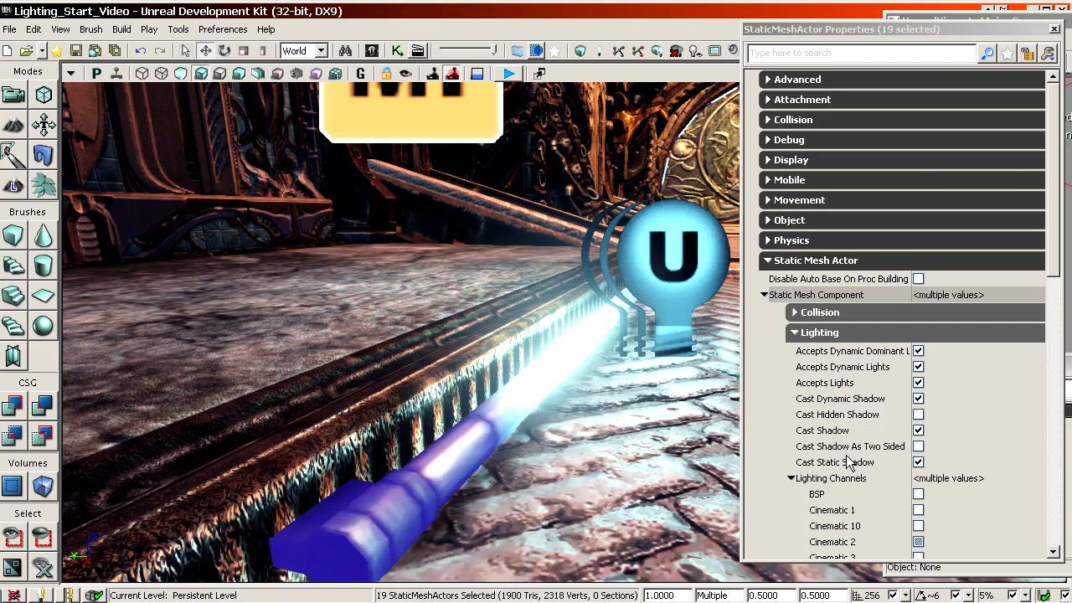
{"action": "left_click", "coordinate": [847, 431]}
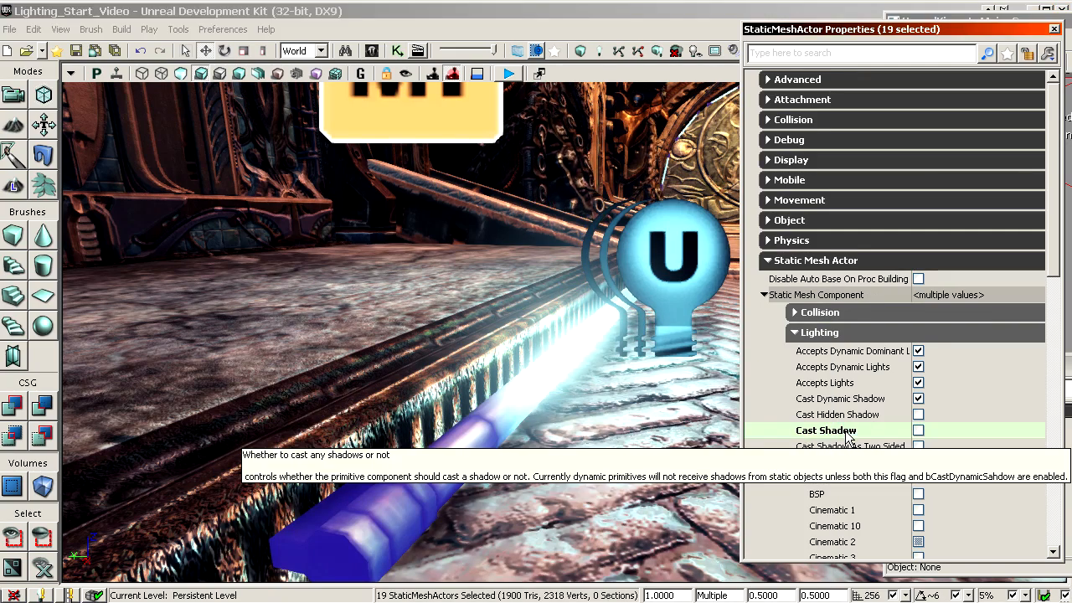
{"action": "left_click", "coordinate": [918, 429]}
Step: Select the hanging lantern mesh on the carved pillar and its matching static meshes of this class, and disable Cast Shadow
{"action": "left_click_drag", "start_coordinate": [502, 335], "coordinate": [506, 469]}
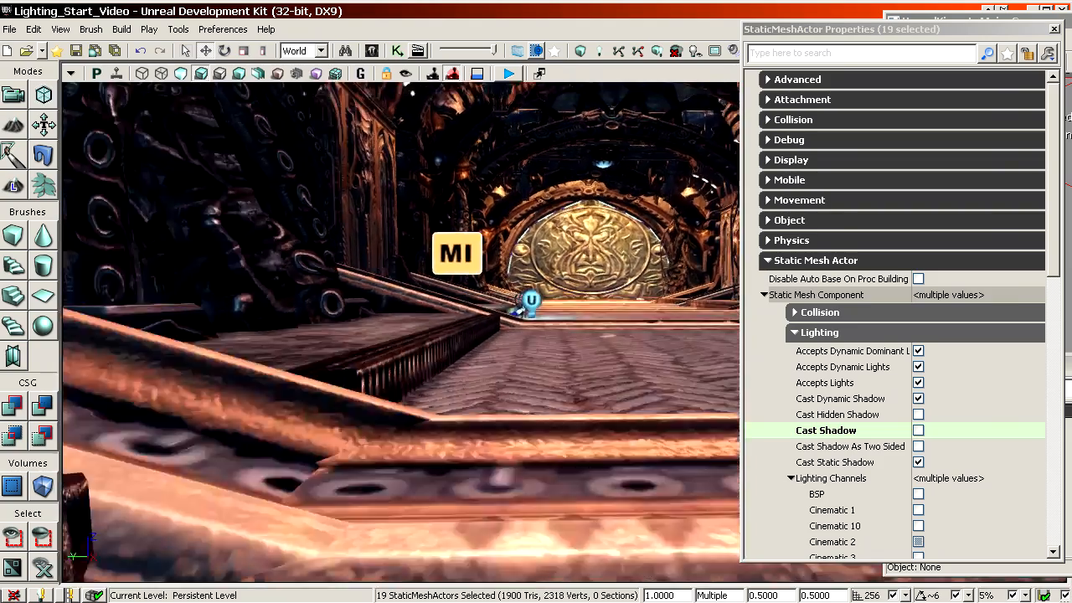
{"action": "right_click_drag", "start_coordinate": [506, 469], "coordinate": [687, 435]}
{"action": "left_click_drag", "start_coordinate": [584, 411], "coordinate": [577, 301]}
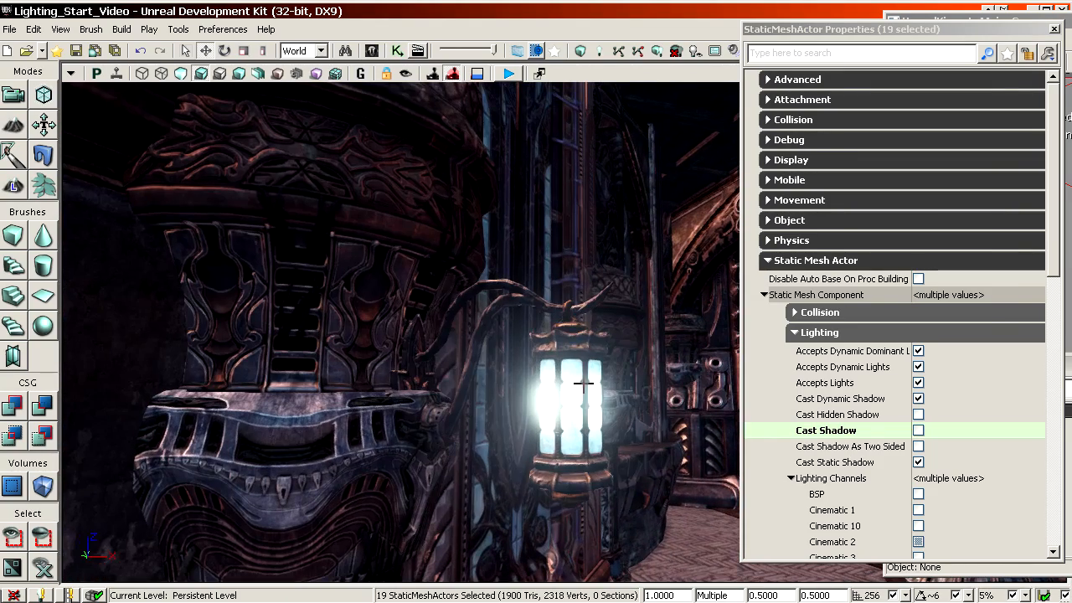
{"action": "left_click", "coordinate": [571, 402]}
{"action": "right_click", "coordinate": [562, 362]}
{"action": "mouse_move", "coordinate": [586, 453]}
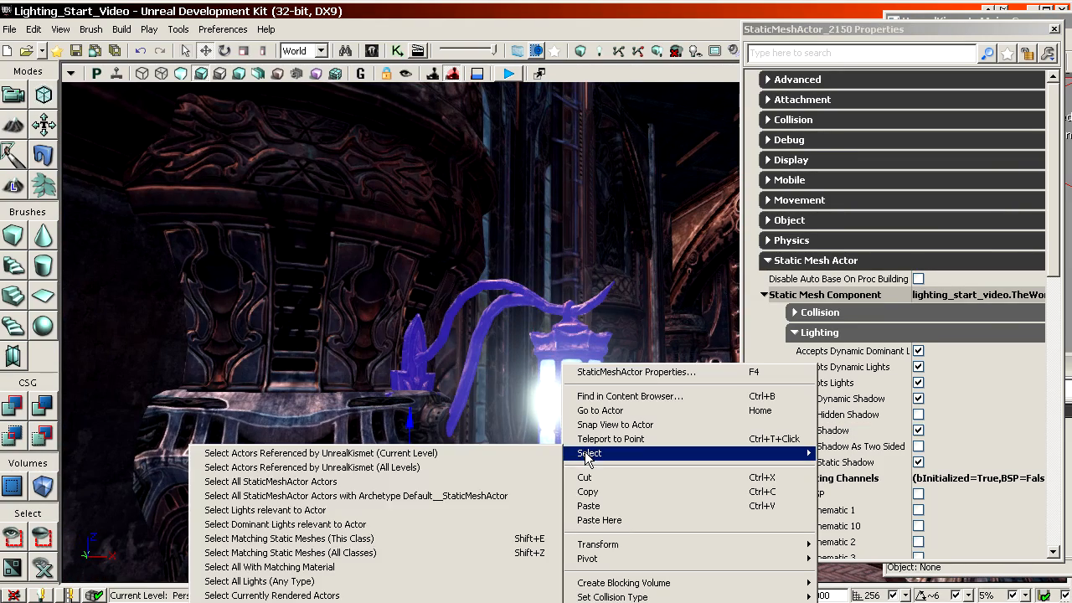
{"action": "left_click", "coordinate": [348, 538]}
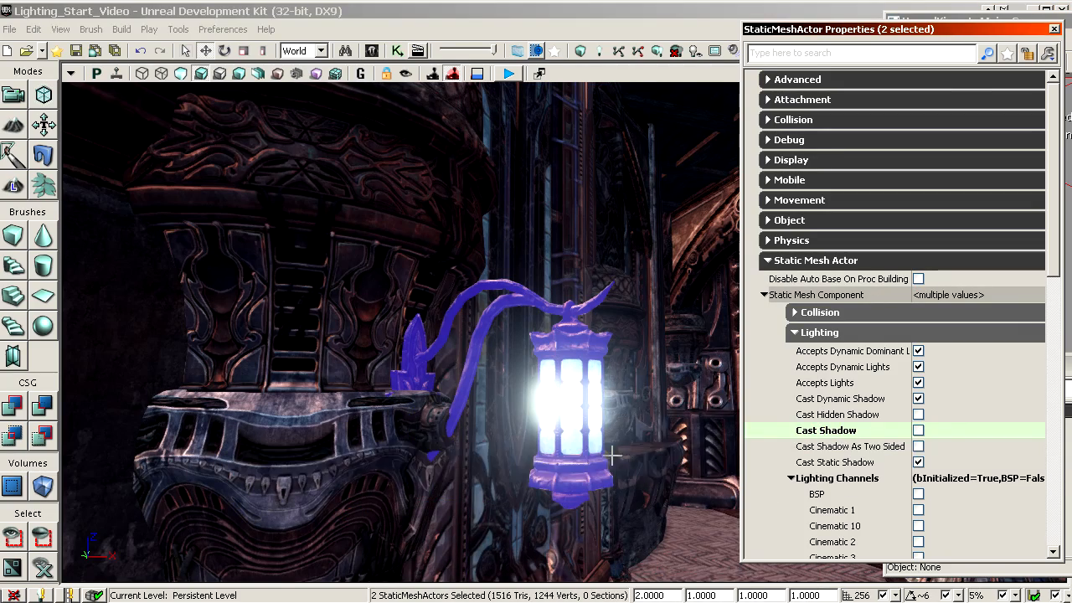
Step: Select the round glowing light fixture on the paved courtyard and check its Cast Shadow setting
{"action": "left_click_drag", "start_coordinate": [604, 449], "coordinate": [787, 511]}
{"action": "right_click_drag", "start_coordinate": [565, 413], "coordinate": [619, 452]}
{"action": "left_click", "coordinate": [566, 414]}
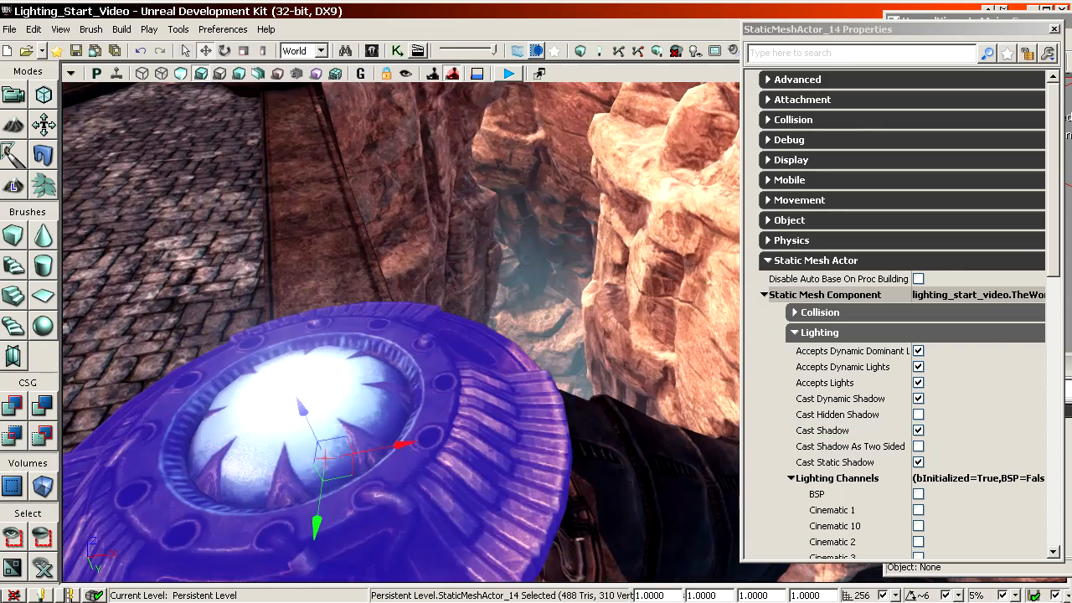
{"action": "right_click_drag", "start_coordinate": [359, 355], "coordinate": [617, 483]}
{"action": "left_click_drag", "start_coordinate": [617, 483], "coordinate": [554, 502]}
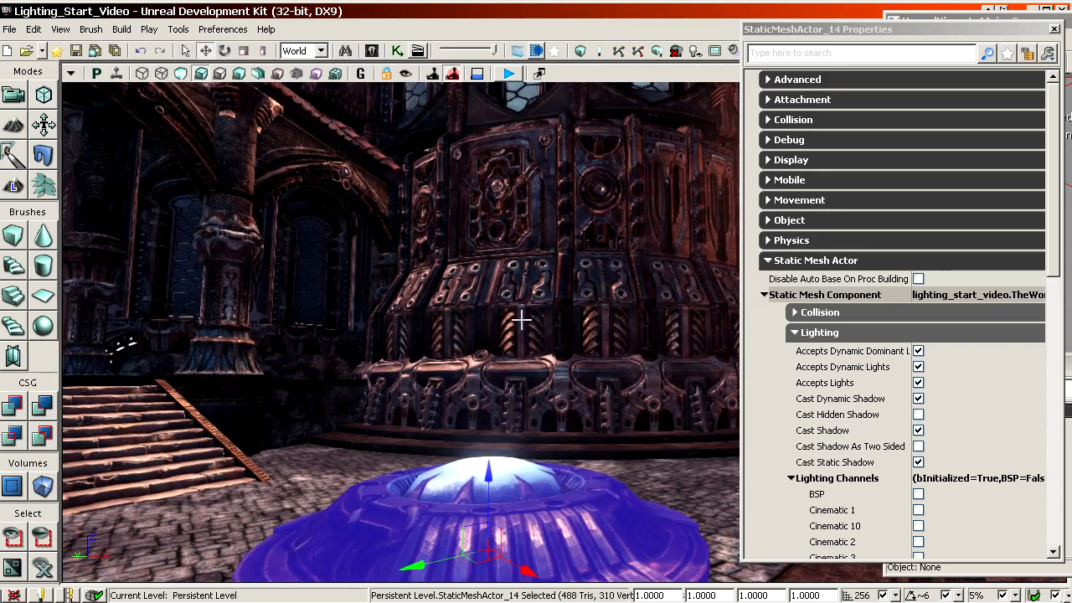
{"action": "right_click_drag", "start_coordinate": [555, 502], "coordinate": [898, 437]}
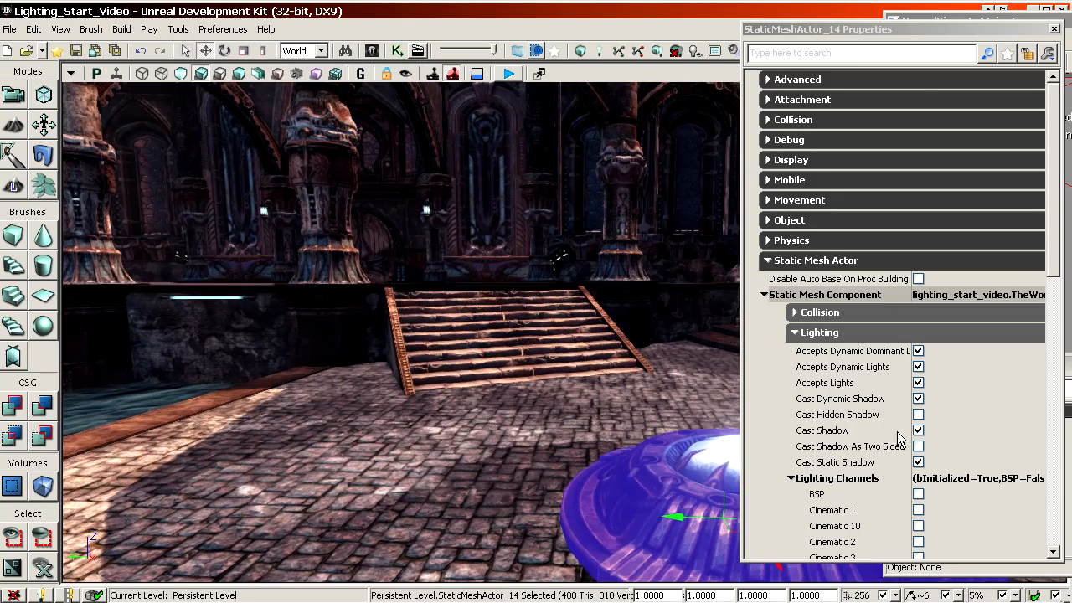
{"action": "left_click", "coordinate": [848, 434]}
Step: Select the vaulted ceiling mesh above the pillars and disable Cast Shadow As Two Sided for it
{"action": "left_click_drag", "start_coordinate": [586, 402], "coordinate": [536, 477]}
{"action": "right_click_drag", "start_coordinate": [535, 478], "coordinate": [477, 427]}
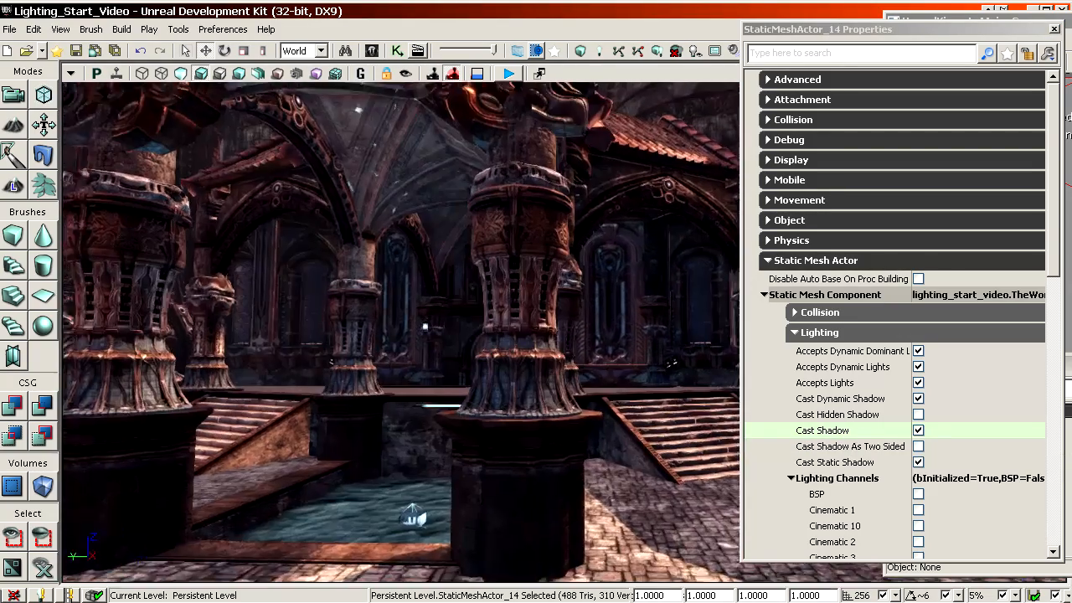
{"action": "right_click_drag", "start_coordinate": [577, 352], "coordinate": [583, 344]}
{"action": "left_click_drag", "start_coordinate": [584, 344], "coordinate": [441, 306]}
{"action": "right_click_drag", "start_coordinate": [440, 307], "coordinate": [431, 364]}
{"action": "left_click_drag", "start_coordinate": [431, 364], "coordinate": [477, 209]}
{"action": "right_click_drag", "start_coordinate": [478, 209], "coordinate": [531, 181]}
{"action": "left_click", "coordinate": [494, 259]}
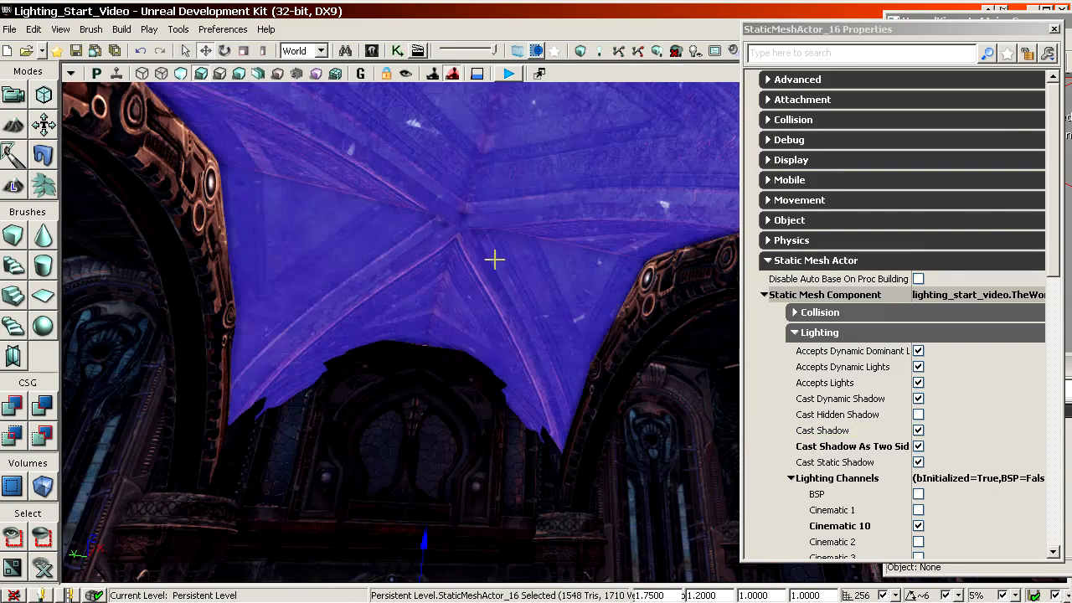
{"action": "double_click", "coordinate": [847, 450]}
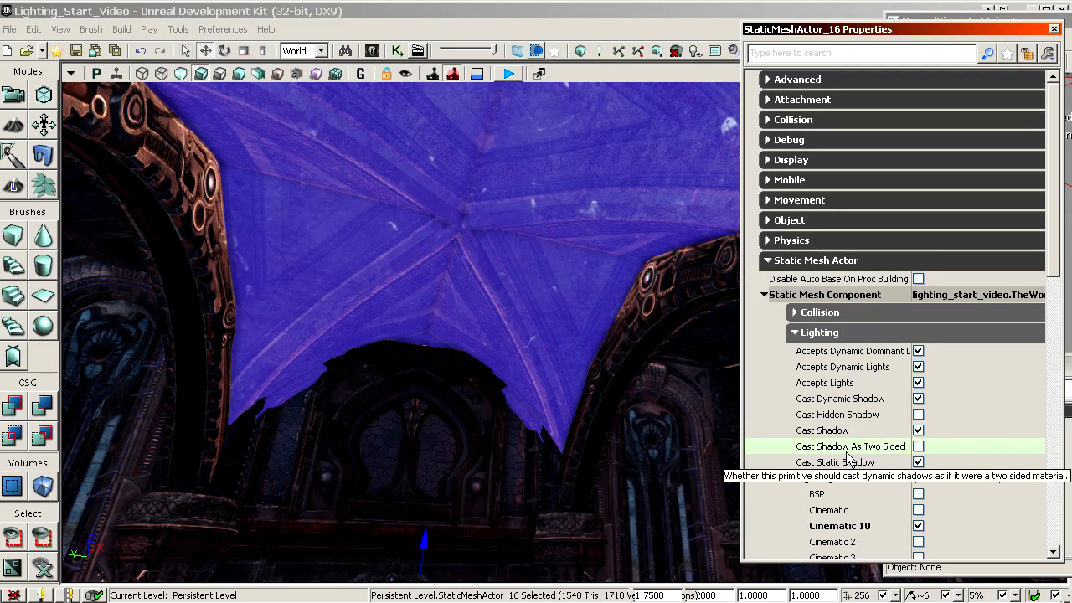
Step: Examine the vaulted ceiling mesh from above the rooftops and from several sides around the neighbouring domes
{"action": "right_click_drag", "start_coordinate": [603, 360], "coordinate": [586, 376]}
{"action": "left_click_drag", "start_coordinate": [586, 377], "coordinate": [515, 311]}
{"action": "left_click_drag", "start_coordinate": [526, 254], "coordinate": [565, 180]}
{"action": "right_click_drag", "start_coordinate": [544, 402], "coordinate": [540, 362]}
{"action": "left_click_drag", "start_coordinate": [541, 362], "coordinate": [534, 390]}
{"action": "right_click_drag", "start_coordinate": [534, 390], "coordinate": [531, 326]}
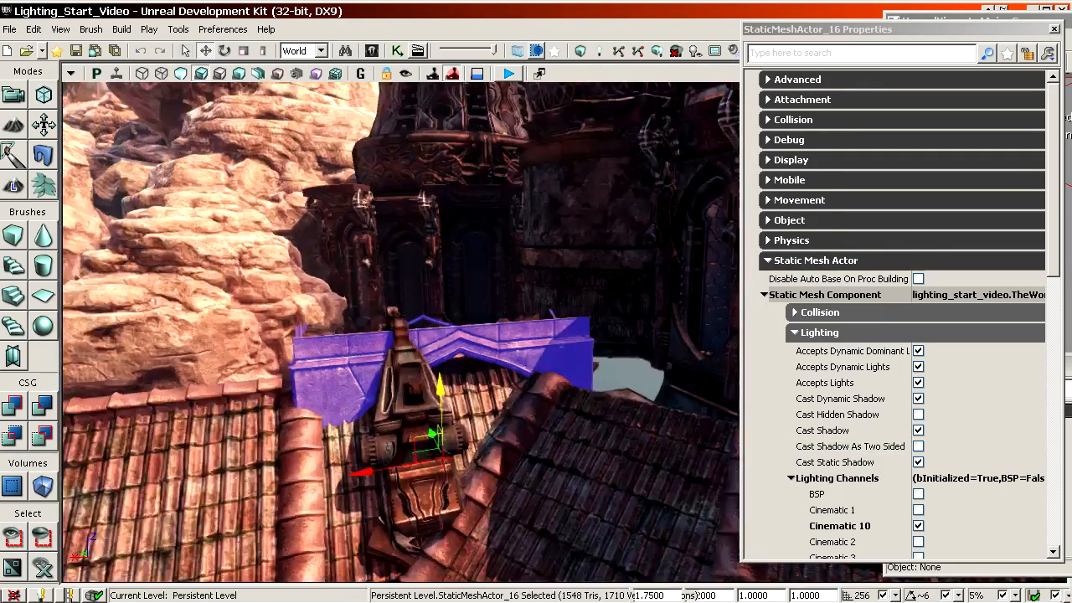
{"action": "left_click_drag", "start_coordinate": [530, 326], "coordinate": [578, 306]}
{"action": "right_click_drag", "start_coordinate": [577, 305], "coordinate": [603, 260]}
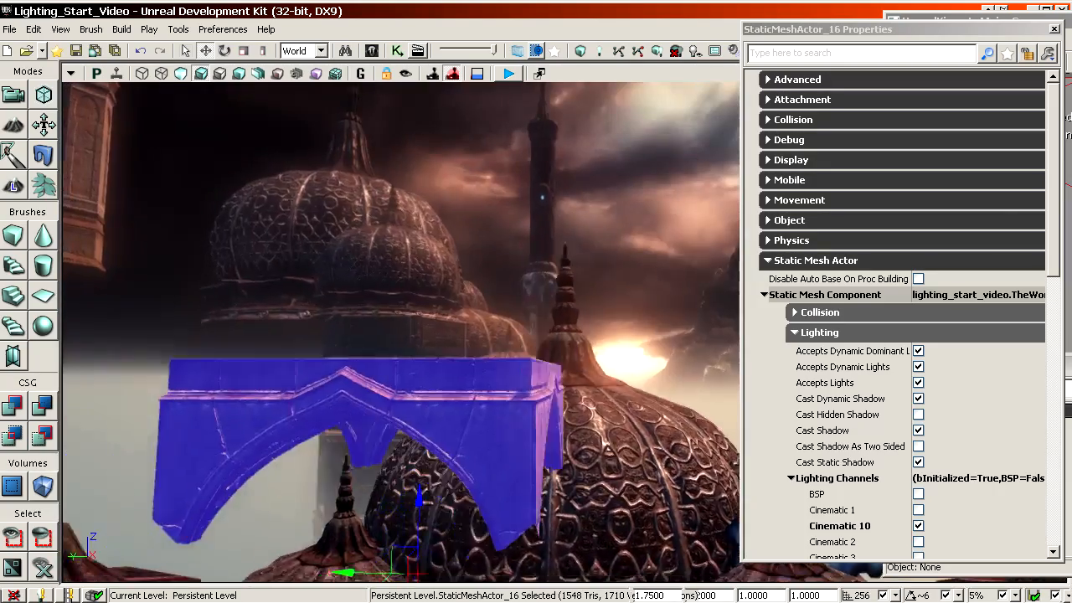
{"action": "left_click_drag", "start_coordinate": [602, 260], "coordinate": [586, 218]}
{"action": "right_click_drag", "start_coordinate": [586, 217], "coordinate": [578, 168]}
{"action": "mouse_move", "coordinate": [529, 322]}
{"action": "right_mouse_down"}
{"action": "mouse_move", "coordinate": [536, 389]}
{"action": "mouse_move", "coordinate": [528, 321]}
{"action": "right_mouse_up"}
{"action": "right_click_drag", "start_coordinate": [498, 273], "coordinate": [666, 280]}
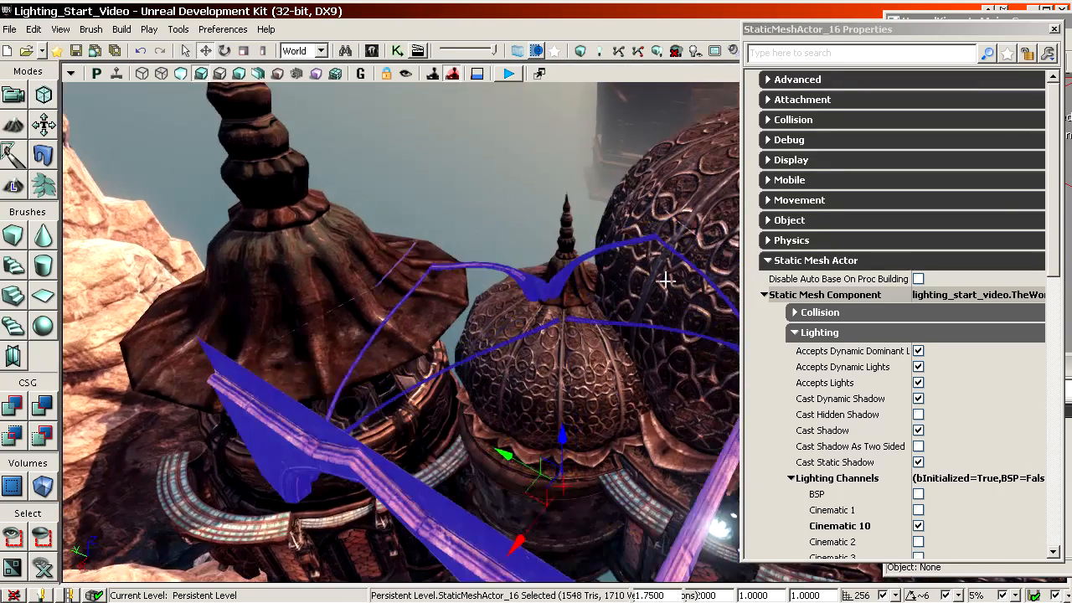
{"action": "mouse_move", "coordinate": [607, 353]}
{"action": "right_mouse_down"}
{"action": "mouse_move", "coordinate": [536, 385]}
{"action": "mouse_move", "coordinate": [608, 353]}
{"action": "right_mouse_up"}
{"action": "right_click_drag", "start_coordinate": [511, 301], "coordinate": [642, 170]}
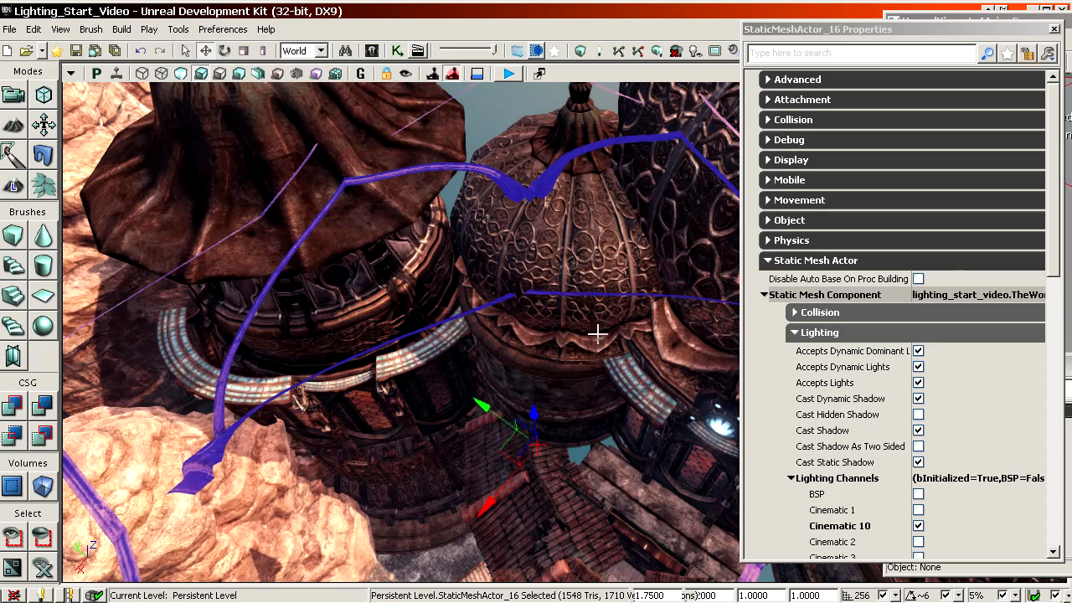
{"action": "right_click_drag", "start_coordinate": [581, 330], "coordinate": [541, 280]}
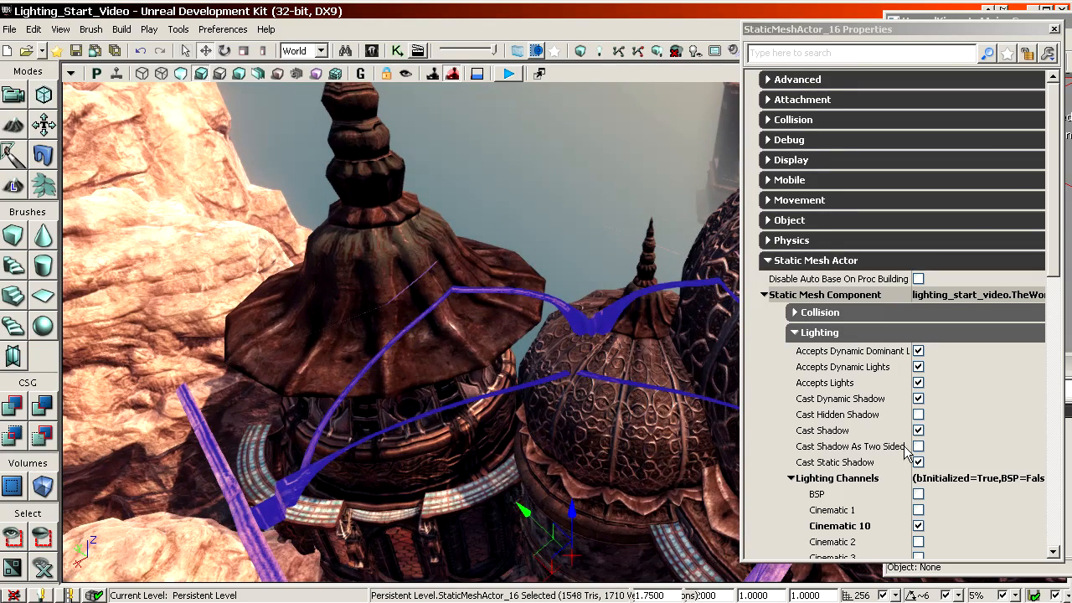
Step: Re-enable Cast Shadow As Two Sided for the vaulted ceiling mesh
{"action": "left_click", "coordinate": [866, 452]}
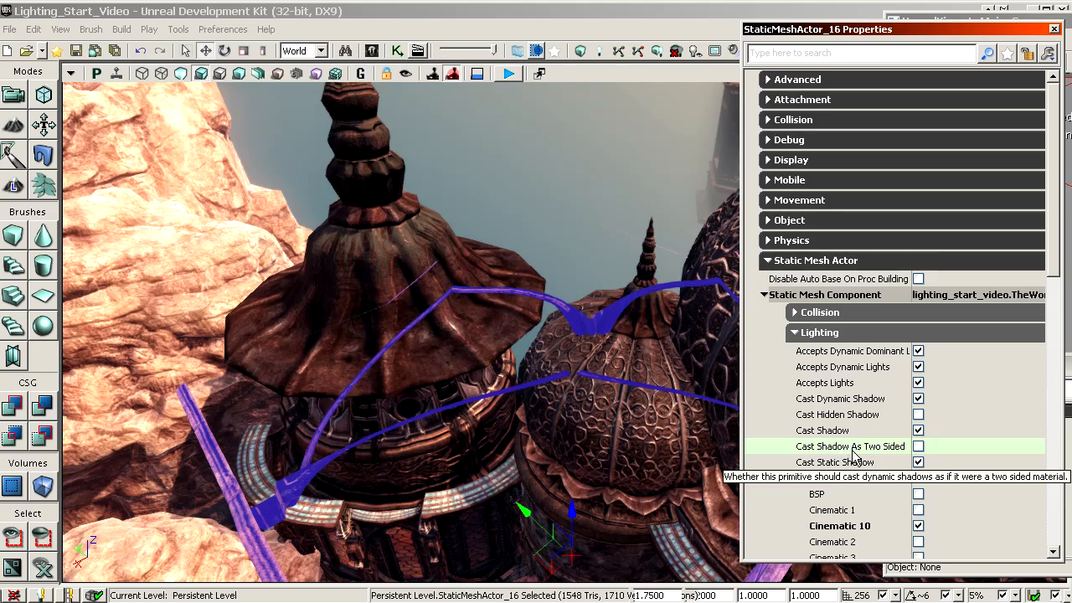
{"action": "right_click_drag", "start_coordinate": [636, 377], "coordinate": [670, 414]}
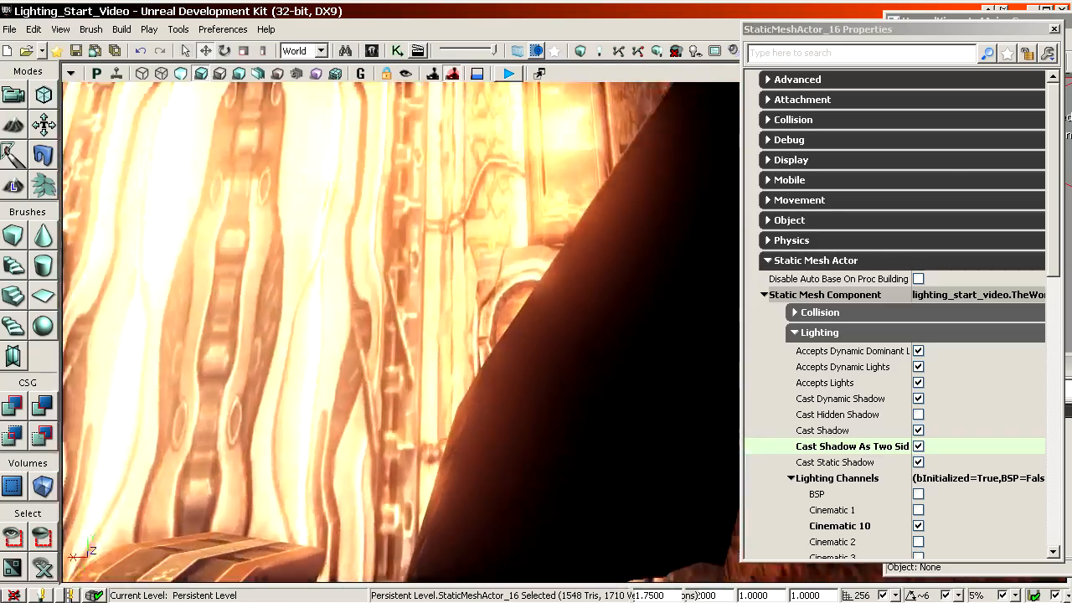
Step: Select the slanted mesh beside the glowing lamp with all matching static meshes of this class and enable Cast Shadow As Two Sided
{"action": "right_click_drag", "start_coordinate": [401, 332], "coordinate": [521, 299]}
{"action": "left_click", "coordinate": [486, 392]}
{"action": "right_click_drag", "start_coordinate": [513, 413], "coordinate": [496, 354]}
{"action": "right_click_drag", "start_coordinate": [611, 321], "coordinate": [567, 293]}
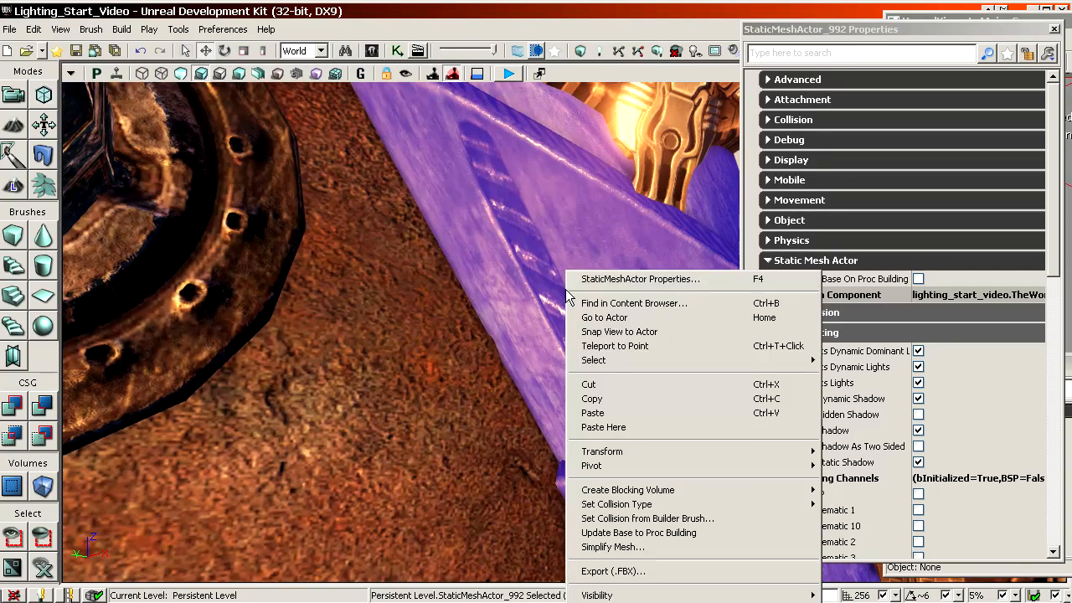
{"action": "mouse_move", "coordinate": [607, 362]}
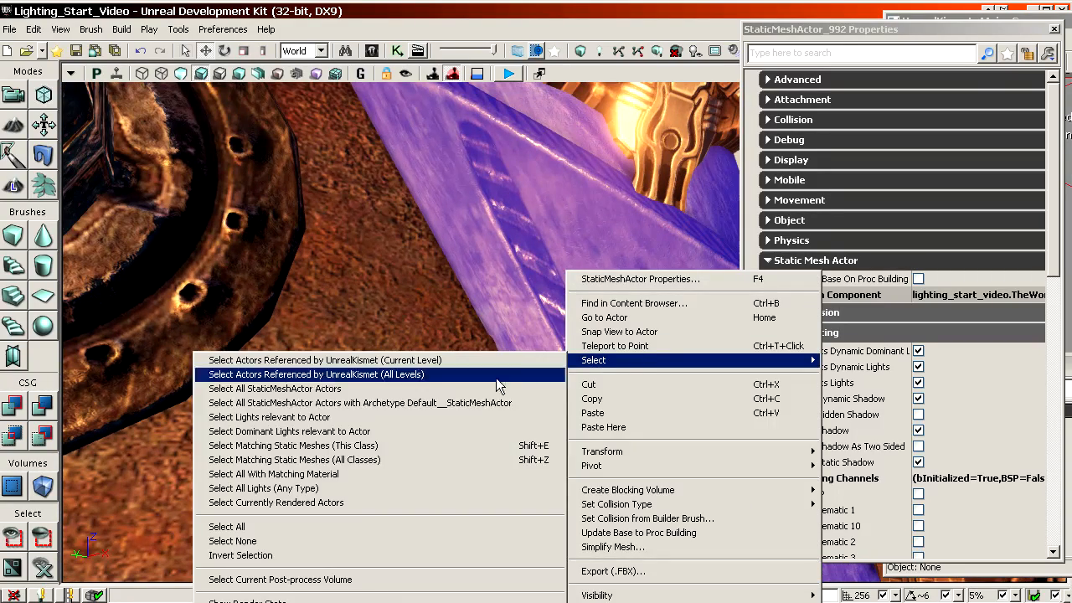
{"action": "left_click", "coordinate": [347, 447]}
{"action": "double_click", "coordinate": [845, 452]}
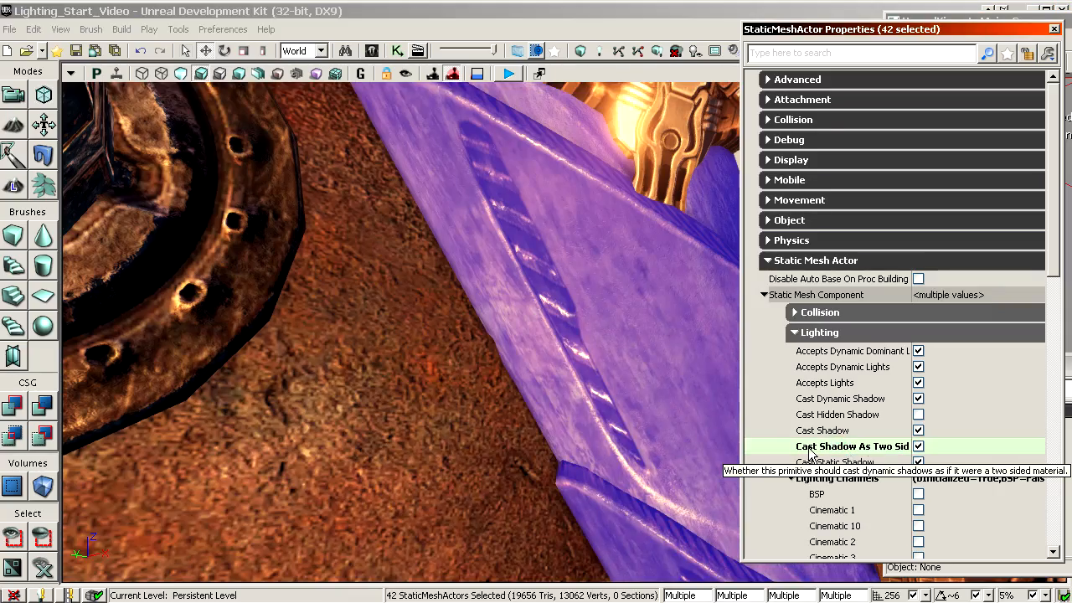
Step: Select two of the vaulted ceiling meshes between the arches and enable Cast Shadow As Two Sided for them
{"action": "mouse_move", "coordinate": [471, 352]}
{"action": "right_mouse_down"}
{"action": "mouse_move", "coordinate": [503, 327]}
{"action": "mouse_move", "coordinate": [527, 335]}
{"action": "mouse_move", "coordinate": [510, 326]}
{"action": "mouse_move", "coordinate": [502, 377]}
{"action": "mouse_move", "coordinate": [494, 344]}
{"action": "mouse_move", "coordinate": [488, 358]}
{"action": "right_mouse_up"}
{"action": "left_click", "coordinate": [519, 382]}
{"action": "left_click", "coordinate": [569, 358]}
{"action": "right_click_drag", "start_coordinate": [570, 358], "coordinate": [552, 334]}
{"action": "left_click", "coordinate": [523, 291], "text": "ctrl"}
{"action": "left_click", "coordinate": [917, 446]}
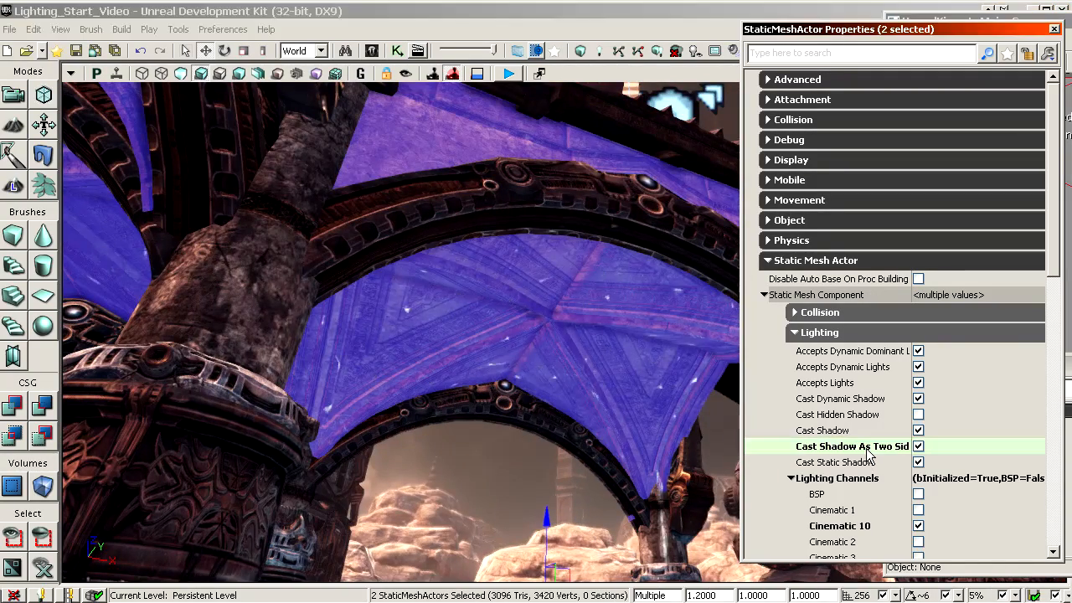
Step: Select two distant canyon rocks together with the upper and lower domes of the background building and its slim tower
{"action": "right_click_drag", "start_coordinate": [525, 265], "coordinate": [490, 340]}
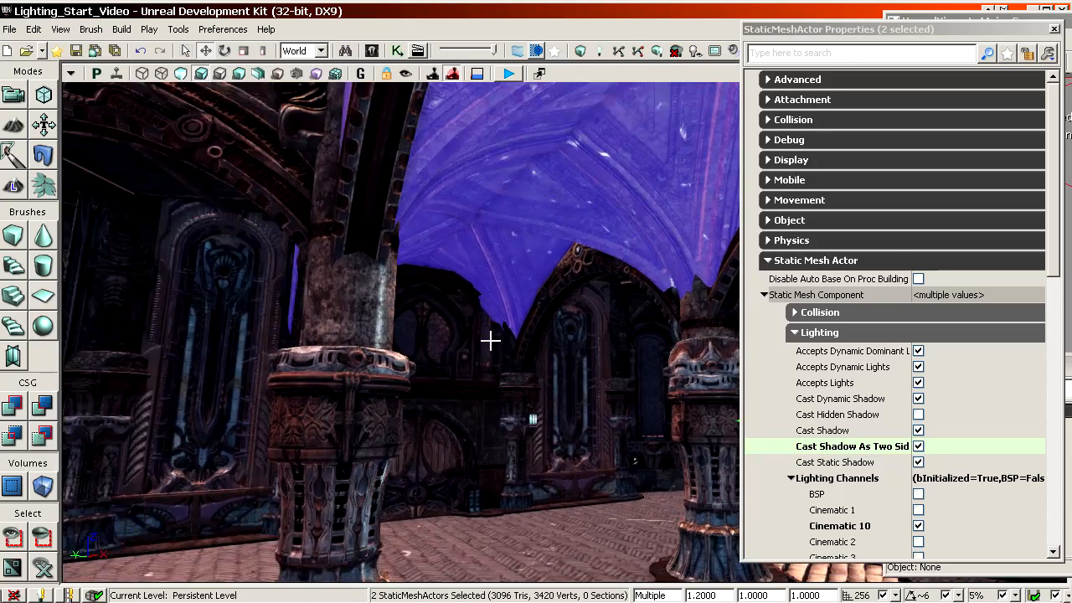
{"action": "right_click_drag", "start_coordinate": [432, 301], "coordinate": [418, 290]}
{"action": "right_click_drag", "start_coordinate": [418, 410], "coordinate": [385, 414]}
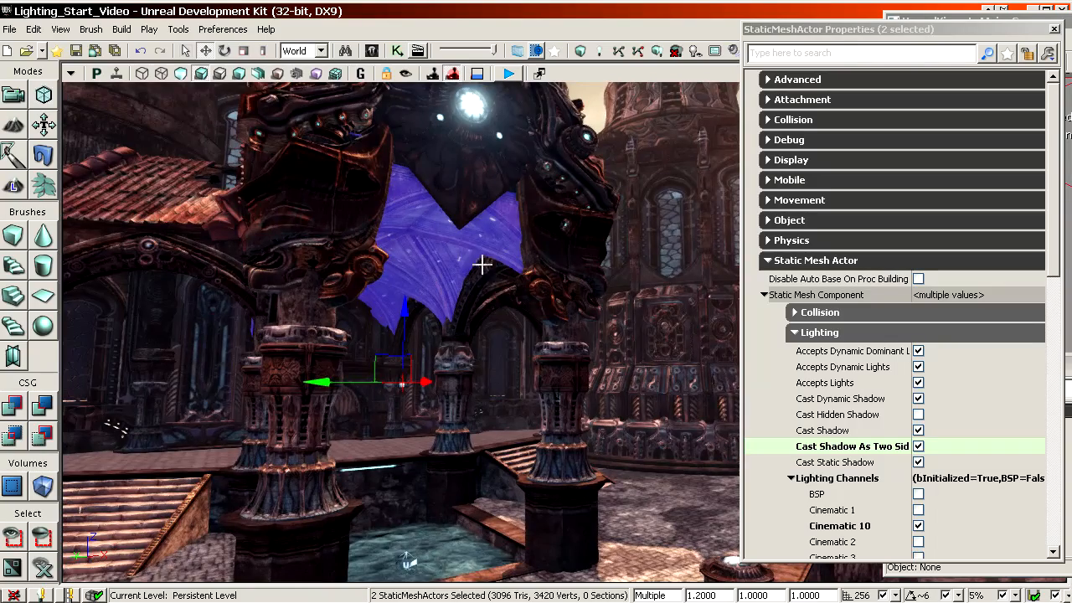
{"action": "right_click_drag", "start_coordinate": [474, 270], "coordinate": [541, 271]}
{"action": "left_click", "coordinate": [360, 206]}
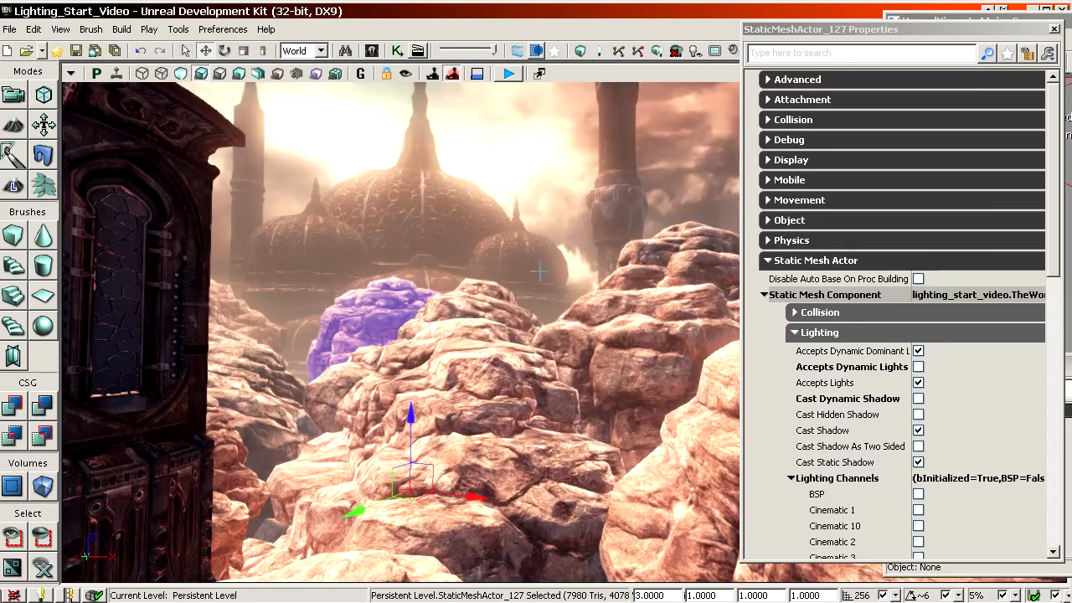
{"action": "left_click", "coordinate": [469, 323], "text": "ctrl"}
{"action": "right_click_drag", "start_coordinate": [469, 322], "coordinate": [466, 271]}
{"action": "left_click", "coordinate": [415, 272], "text": "ctrl"}
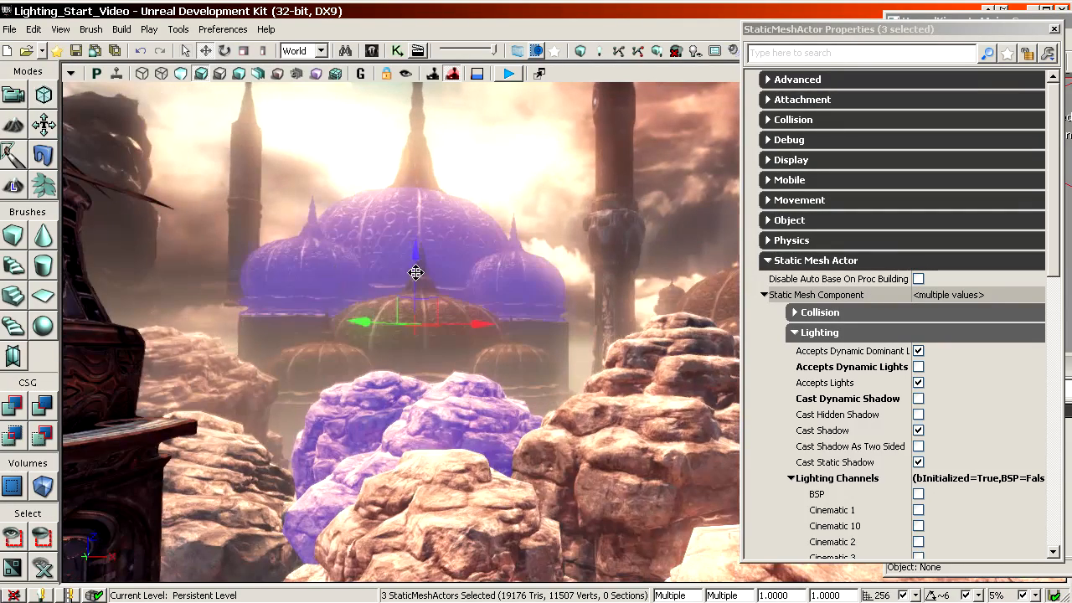
{"action": "left_click", "coordinate": [248, 209], "text": "ctrl"}
{"action": "left_click", "coordinate": [373, 353], "text": "ctrl"}
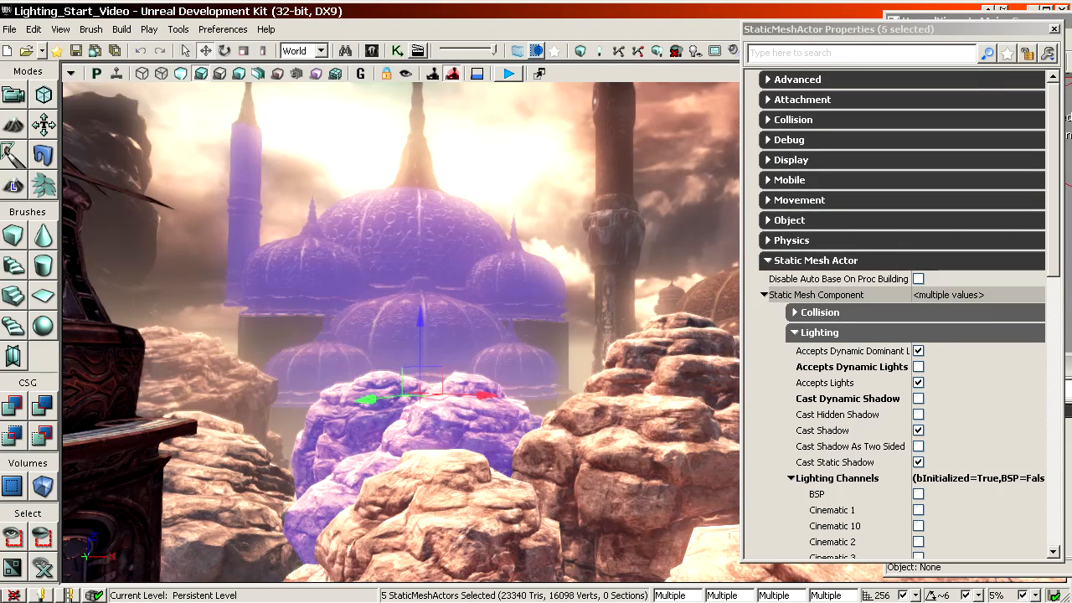
Step: Add the domed building's walls, the sections of the thick tower and the main dome's spire to the selection
{"action": "left_click", "coordinate": [288, 344], "text": "ctrl"}
{"action": "left_click", "coordinate": [553, 330], "text": "ctrl"}
{"action": "left_click", "coordinate": [615, 189], "text": "ctrl"}
{"action": "left_click", "coordinate": [613, 109], "text": "ctrl"}
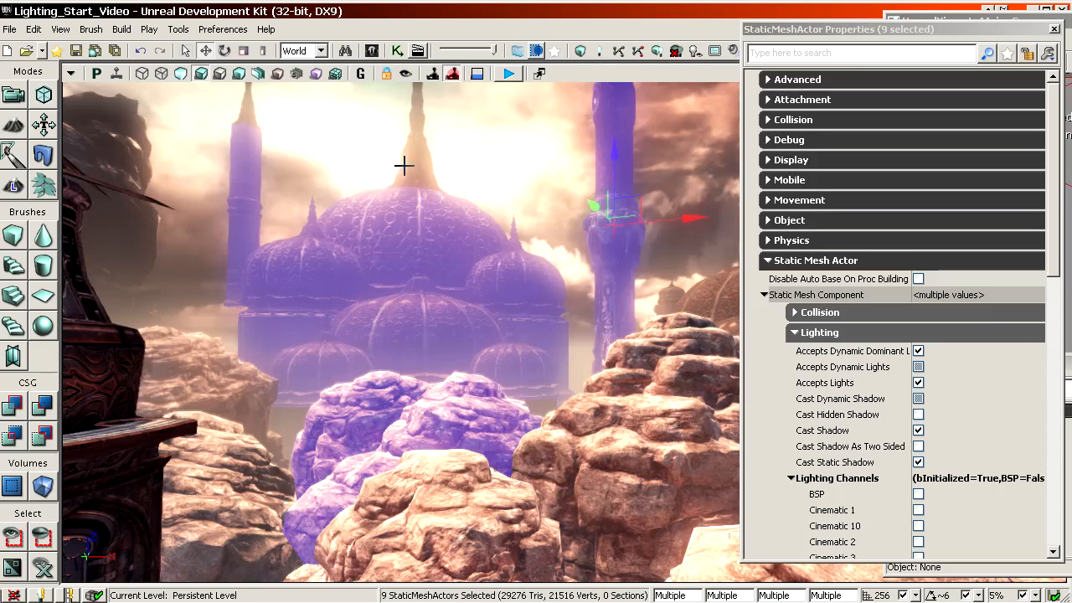
{"action": "left_click", "coordinate": [404, 164], "text": "ctrl"}
Step: Add the dark distant cliff, the slim tower's spire and two more canyon rocks to the selection
{"action": "left_click_drag", "start_coordinate": [331, 184], "coordinate": [317, 219]}
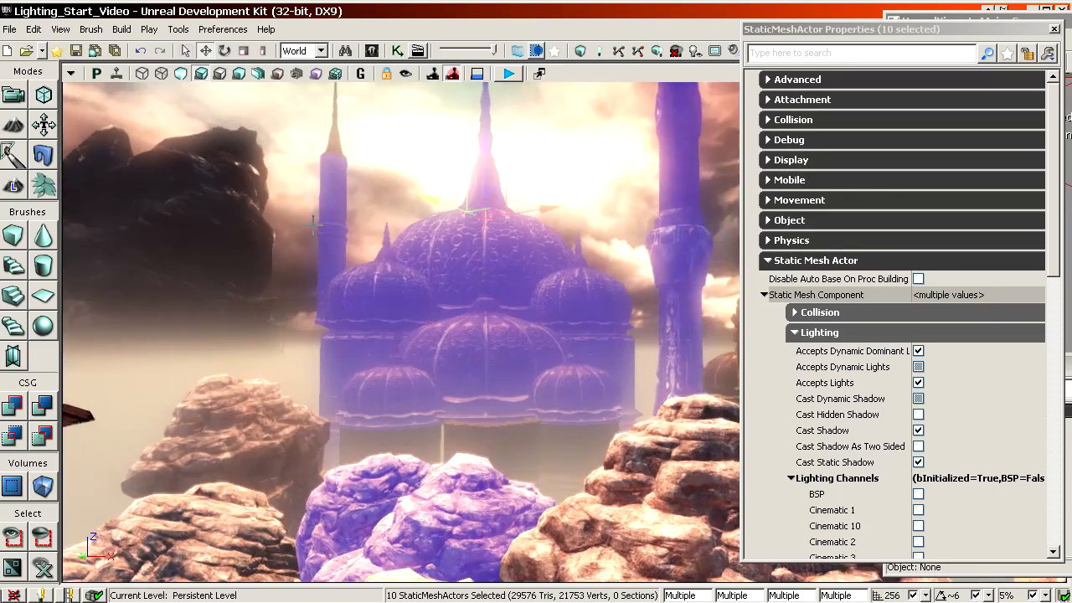
{"action": "left_click_drag", "start_coordinate": [338, 260], "coordinate": [371, 242]}
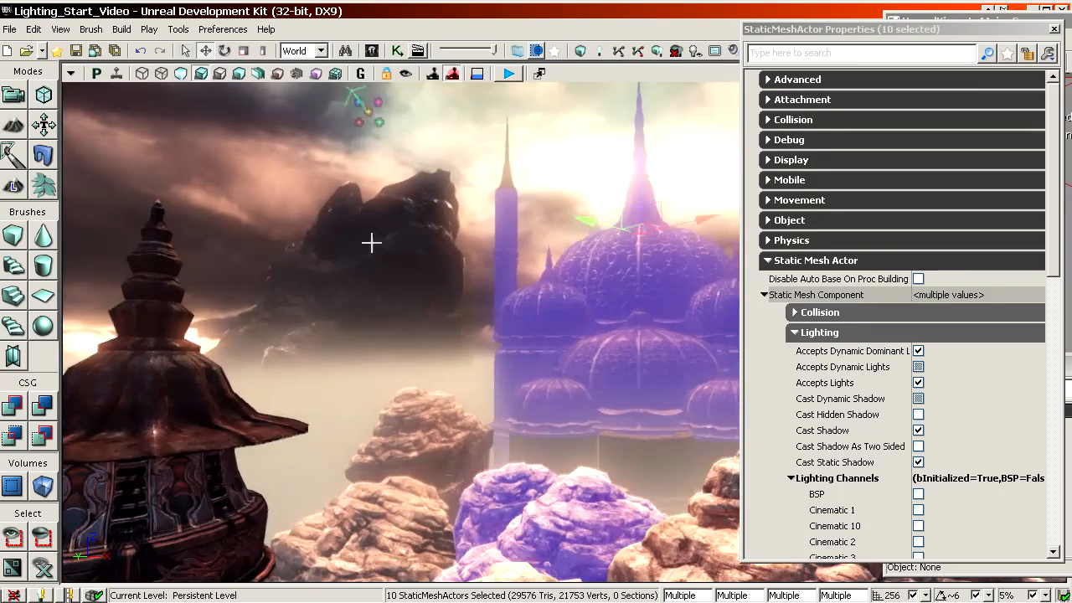
{"action": "left_click", "coordinate": [371, 242], "text": "ctrl"}
{"action": "left_click", "coordinate": [512, 180], "text": "ctrl"}
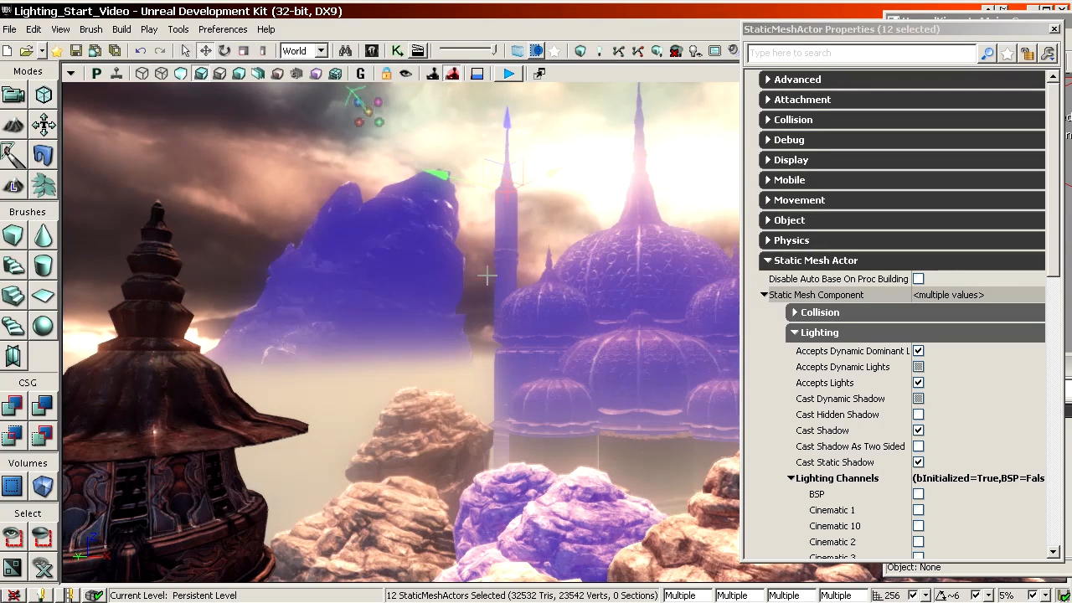
{"action": "left_click", "coordinate": [418, 456], "text": "ctrl"}
{"action": "left_click", "coordinate": [393, 533], "text": "ctrl"}
{"action": "right_click_drag", "start_coordinate": [394, 533], "coordinate": [414, 565]}
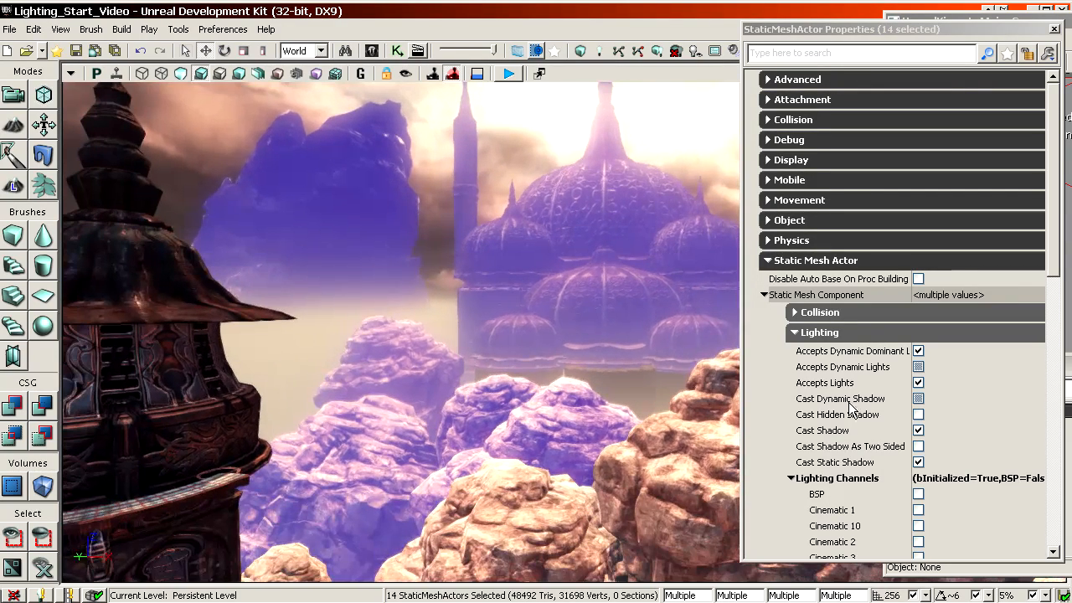
Step: Enable Override Light Map Res for the selected distant rocks and background building meshes
{"action": "scroll", "coordinate": [866, 374], "scroll_direction": "down", "scroll_amount": 1}
{"action": "scroll", "coordinate": [866, 379], "scroll_direction": "down", "scroll_amount": 3}
{"action": "left_click", "coordinate": [821, 248]}
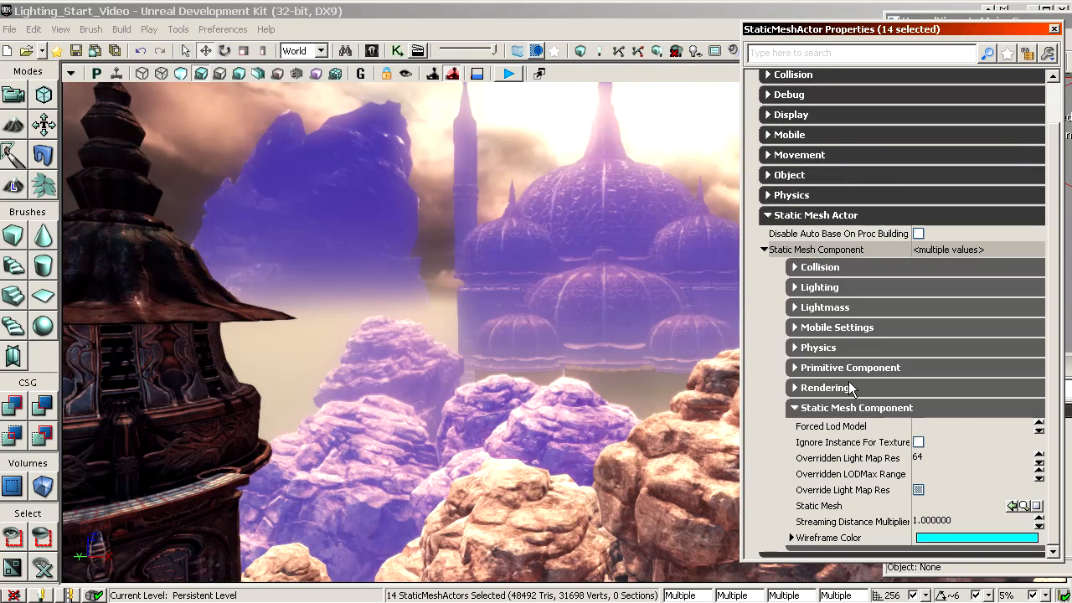
{"action": "left_click", "coordinate": [844, 492]}
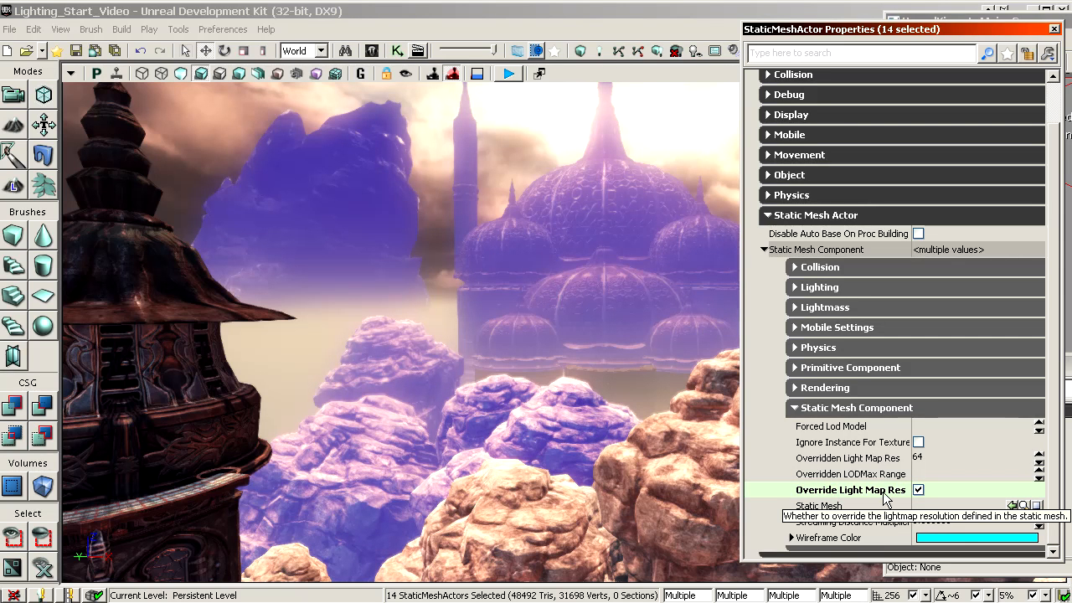
Step: Try an Overridden Light Map Res of 32 on the selected distant meshes and return it to 64
{"action": "left_click", "coordinate": [834, 461]}
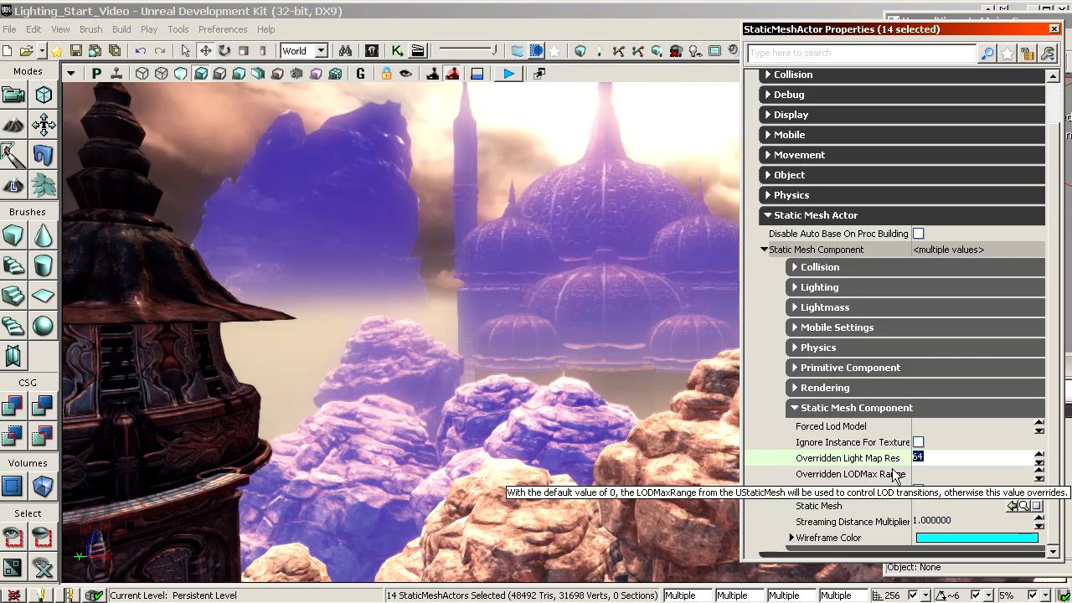
{"action": "mouse_move", "coordinate": [667, 435]}
{"action": "right_mouse_down"}
{"action": "mouse_move", "coordinate": [720, 432]}
{"action": "mouse_move", "coordinate": [680, 434]}
{"action": "right_mouse_up"}
{"action": "left_click", "coordinate": [876, 462]}
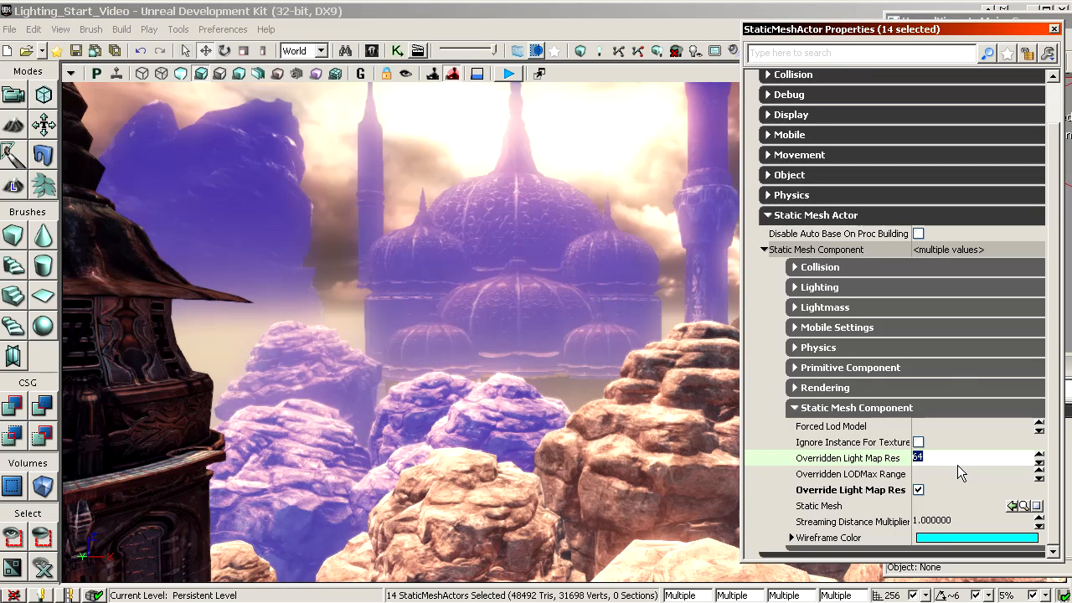
{"action": "type", "text": "32"}
{"action": "key", "text": "Return"}
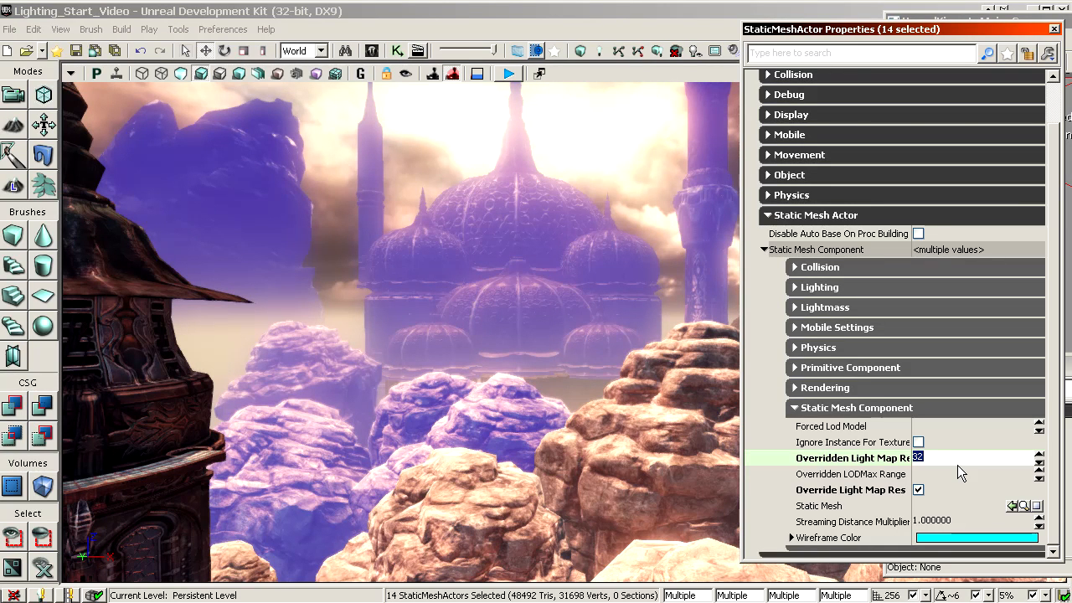
{"action": "type", "text": "64"}
{"action": "key", "text": "Return"}
Step: Check the large canyon rock's default Light Map Resolution in the Static Mesh Editor and close the editor
{"action": "right_click_drag", "start_coordinate": [535, 260], "coordinate": [607, 299]}
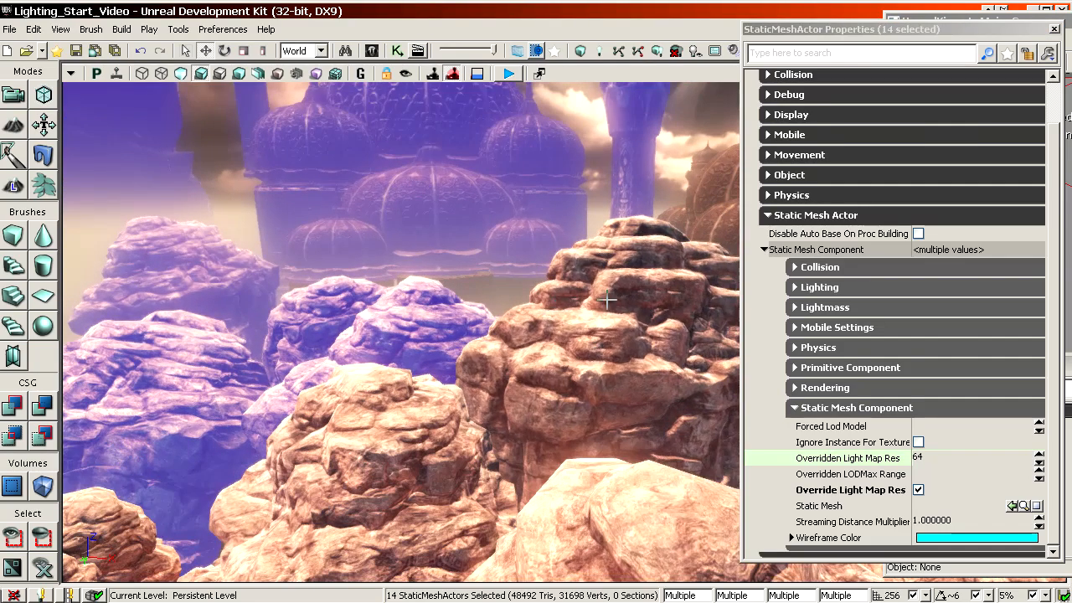
{"action": "right_click", "coordinate": [609, 251]}
{"action": "left_click", "coordinate": [651, 277]}
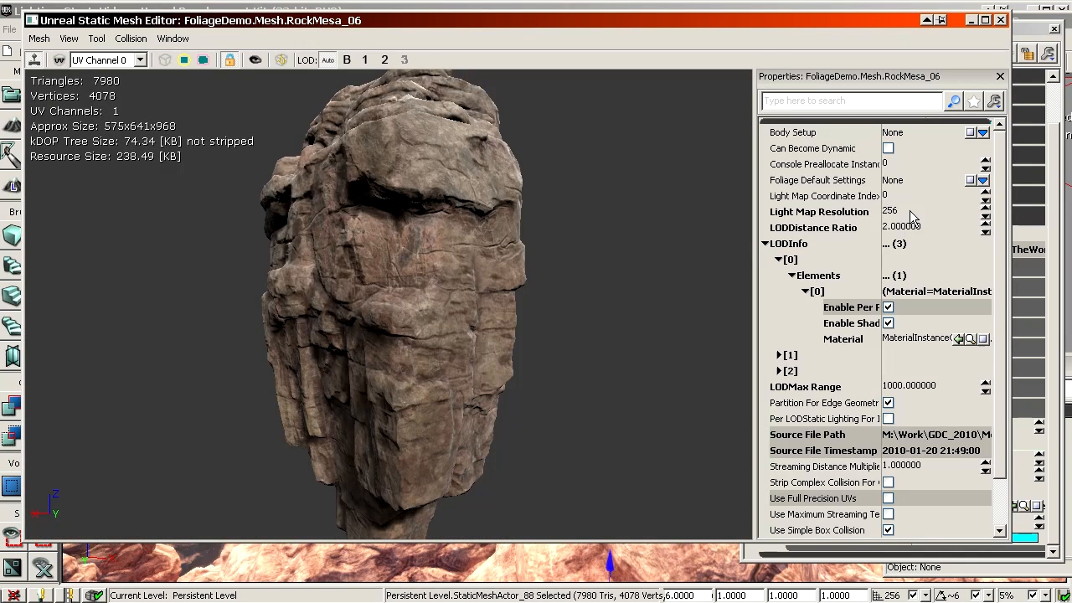
{"action": "left_click", "coordinate": [1000, 19]}
Step: Add another distant rock, the ribbed dome behind it and the square tower to the rock selection
{"action": "left_click_drag", "start_coordinate": [896, 26], "coordinate": [1027, 21]}
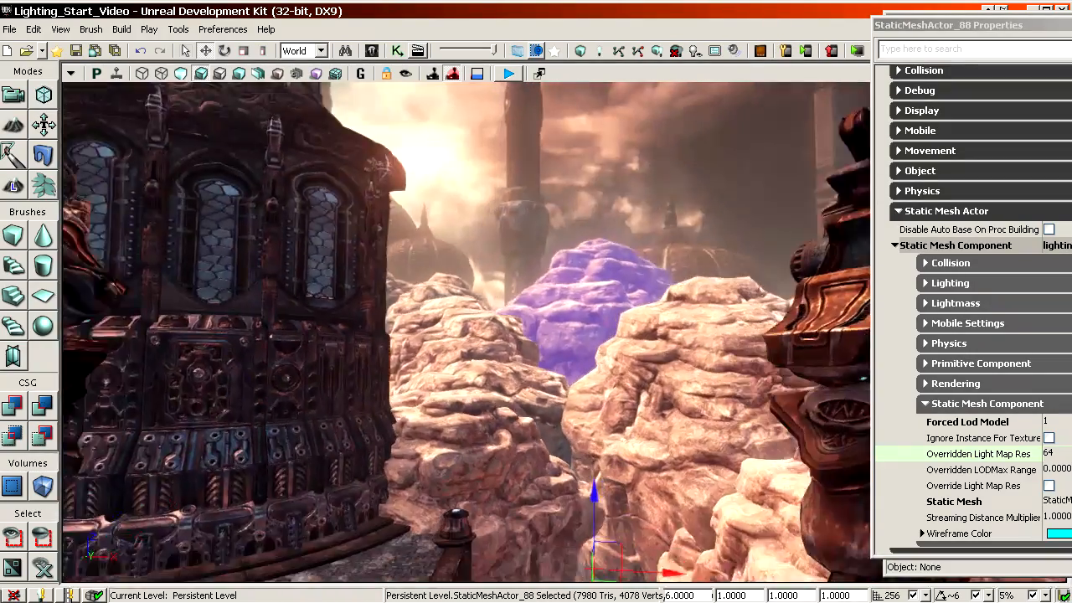
{"action": "right_click_drag", "start_coordinate": [649, 204], "coordinate": [619, 216]}
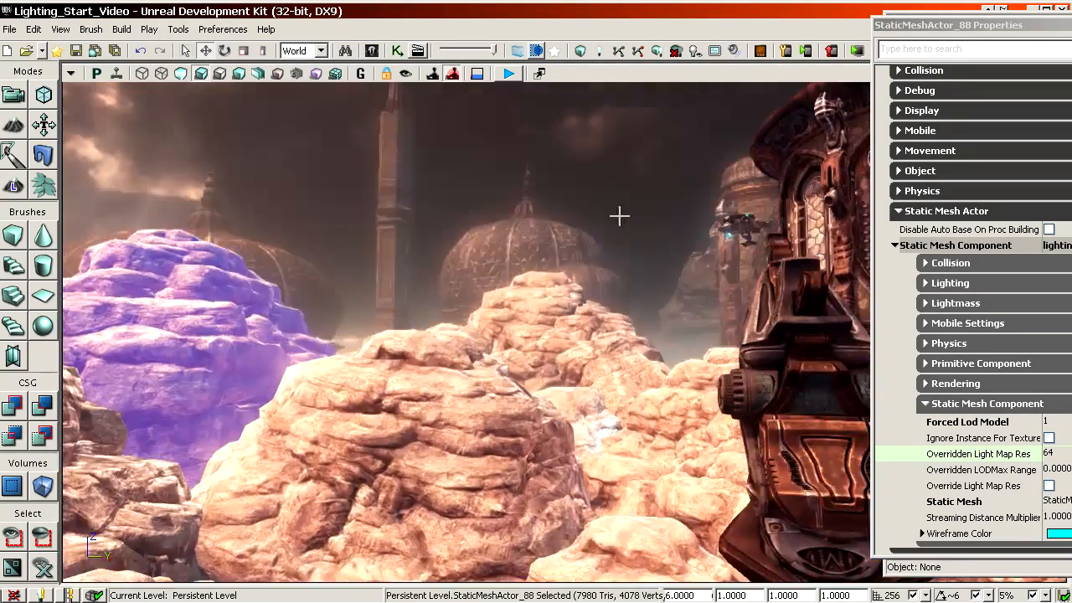
{"action": "left_click", "coordinate": [538, 339], "text": "ctrl"}
{"action": "left_click", "coordinate": [459, 280], "text": "ctrl"}
{"action": "left_click", "coordinate": [398, 234], "text": "ctrl"}
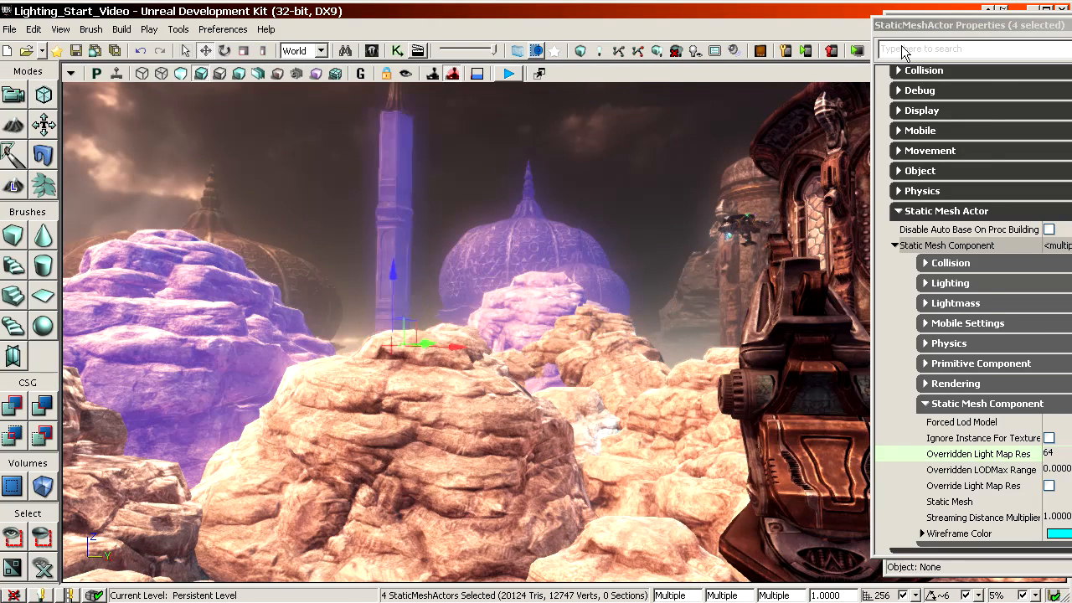
Step: Enable Override Light Map Res for the selected rocks, dome and tower, keeping the overridden value of 64
{"action": "left_click_drag", "start_coordinate": [962, 24], "coordinate": [752, 29]}
{"action": "left_click", "coordinate": [808, 490]}
{"action": "left_click", "coordinate": [810, 460]}
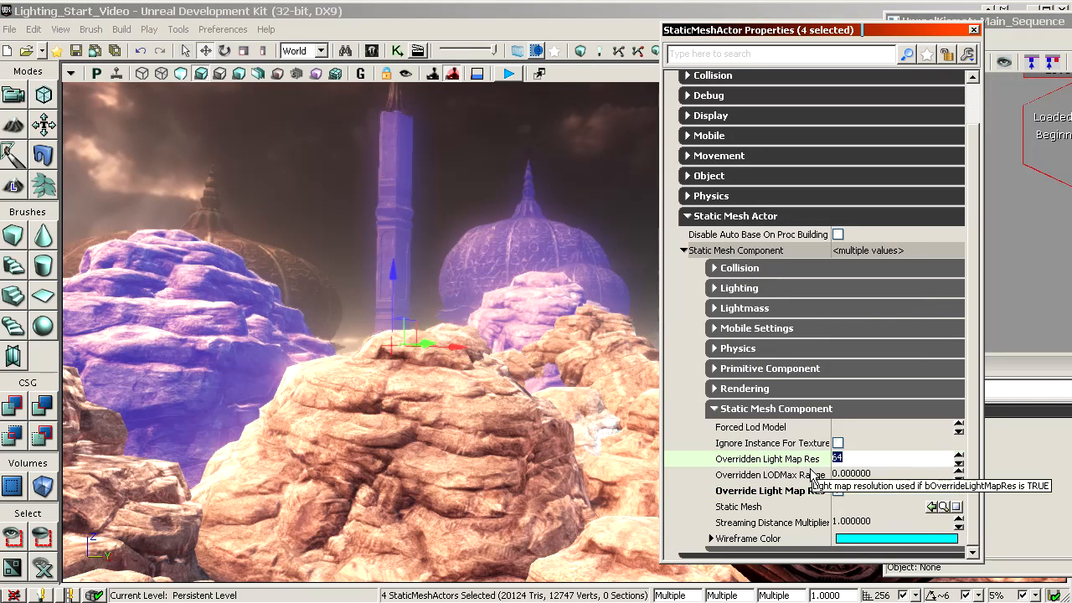
{"action": "left_click", "coordinate": [750, 492]}
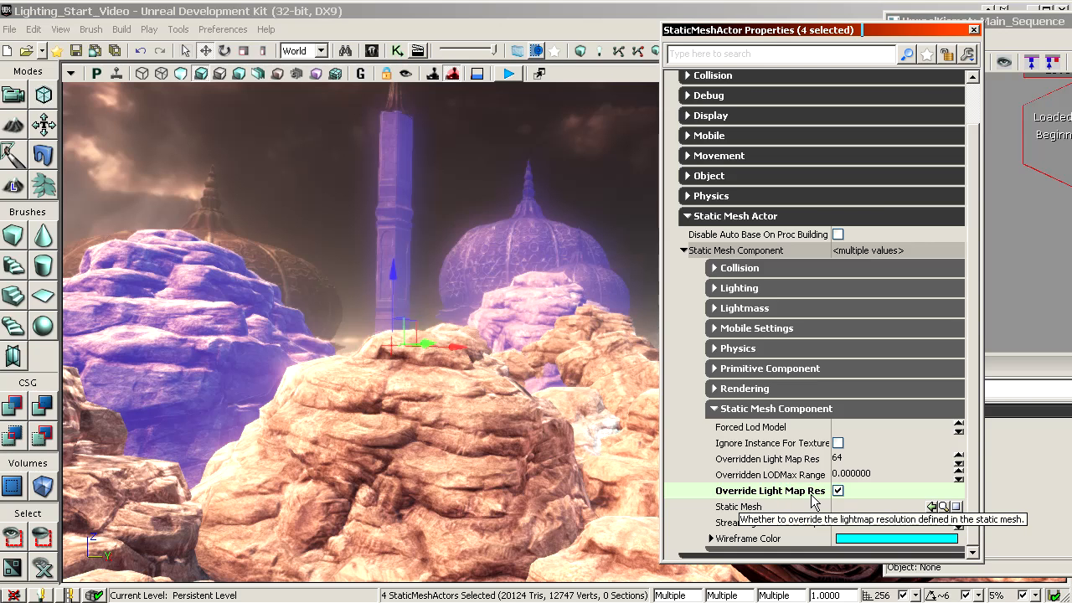
{"action": "left_click", "coordinate": [783, 462]}
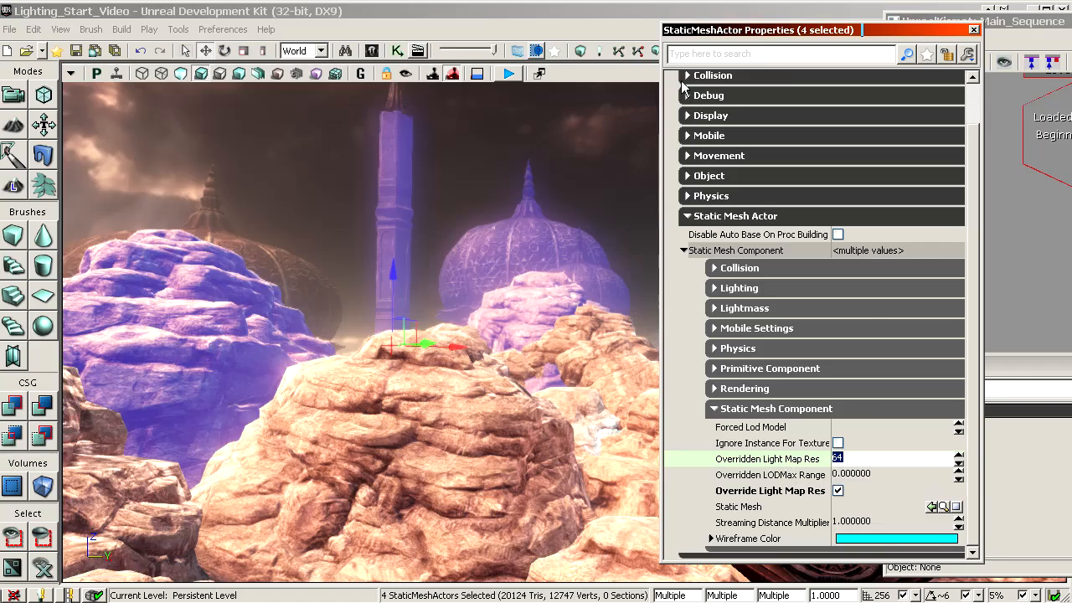
Step: Hide the static meshes around the courtyard with the Static Meshes show flag, leaving the BSP geometry displayed
{"action": "right_click_drag", "start_coordinate": [511, 256], "coordinate": [573, 248]}
{"action": "left_click_drag", "start_coordinate": [760, 32], "coordinate": [940, 29]}
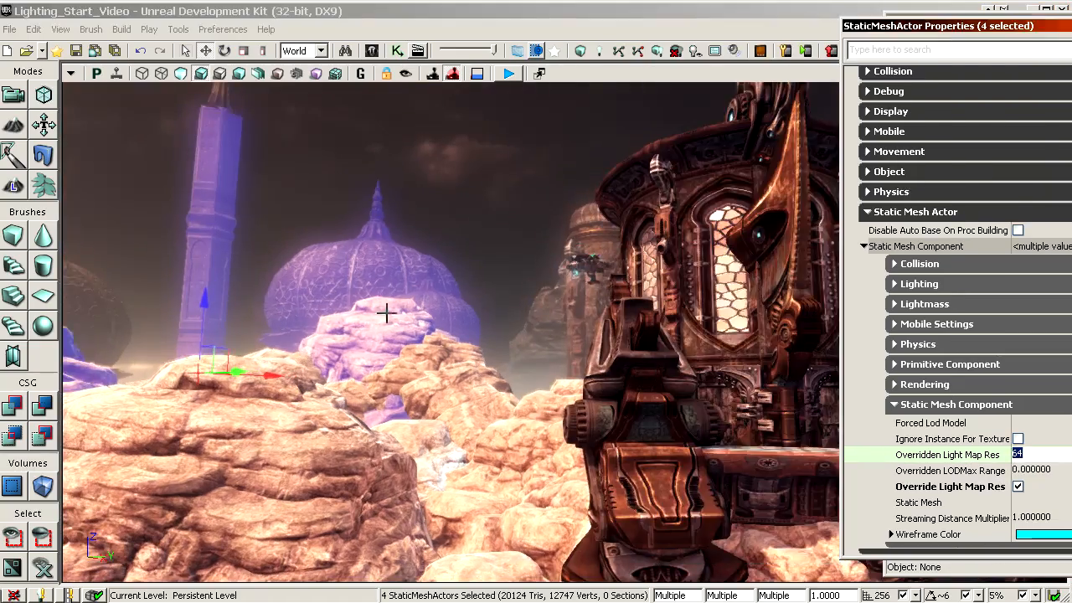
{"action": "right_click_drag", "start_coordinate": [386, 312], "coordinate": [415, 268]}
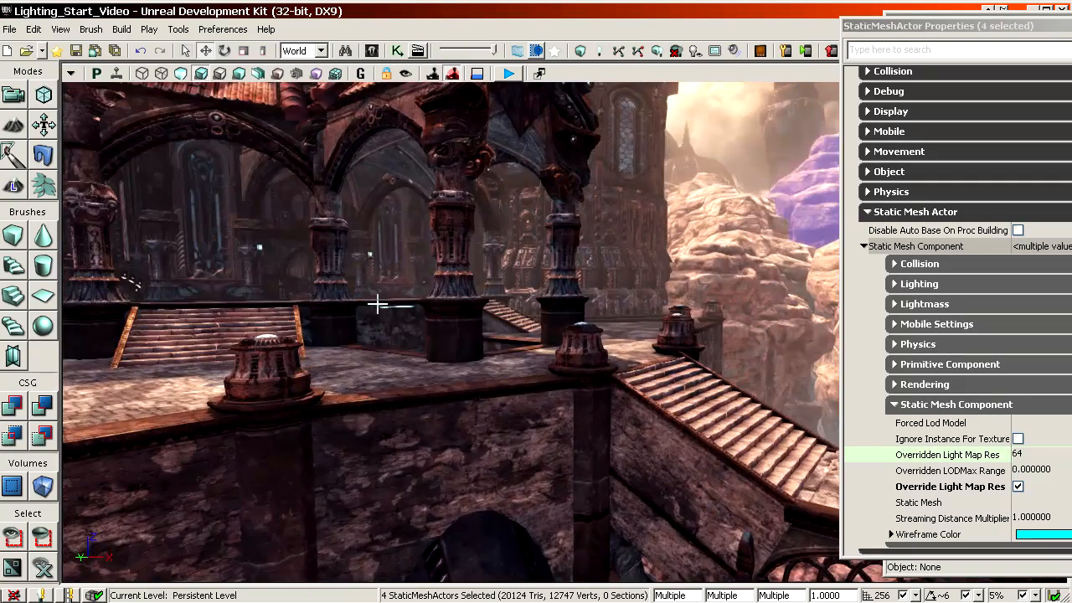
{"action": "right_click_drag", "start_coordinate": [431, 348], "coordinate": [394, 310]}
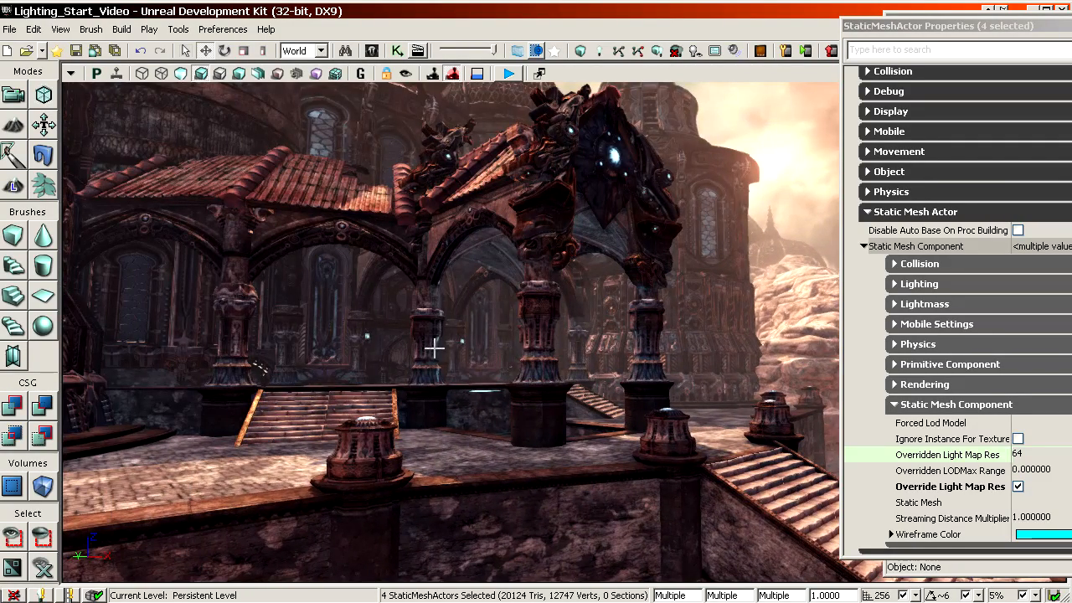
{"action": "right_click_drag", "start_coordinate": [483, 379], "coordinate": [481, 359]}
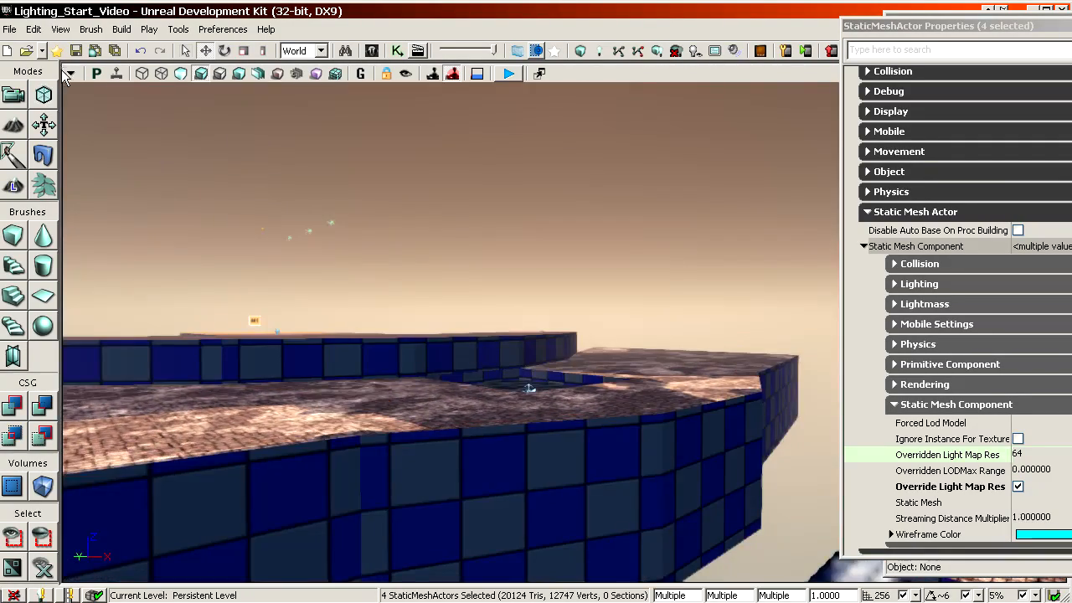
{"action": "left_click", "coordinate": [67, 73]}
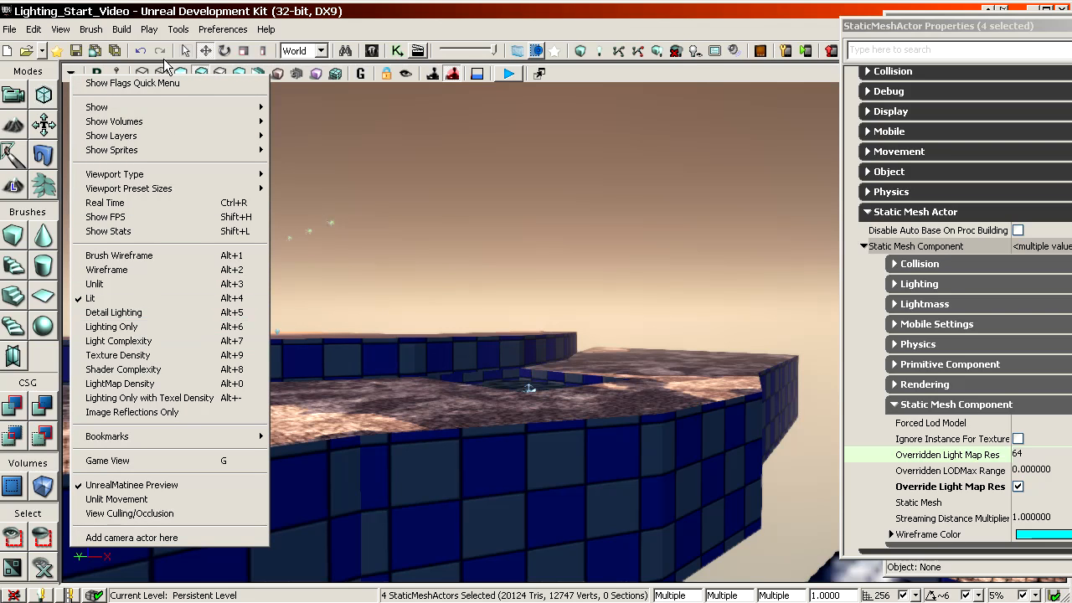
{"action": "mouse_move", "coordinate": [148, 106]}
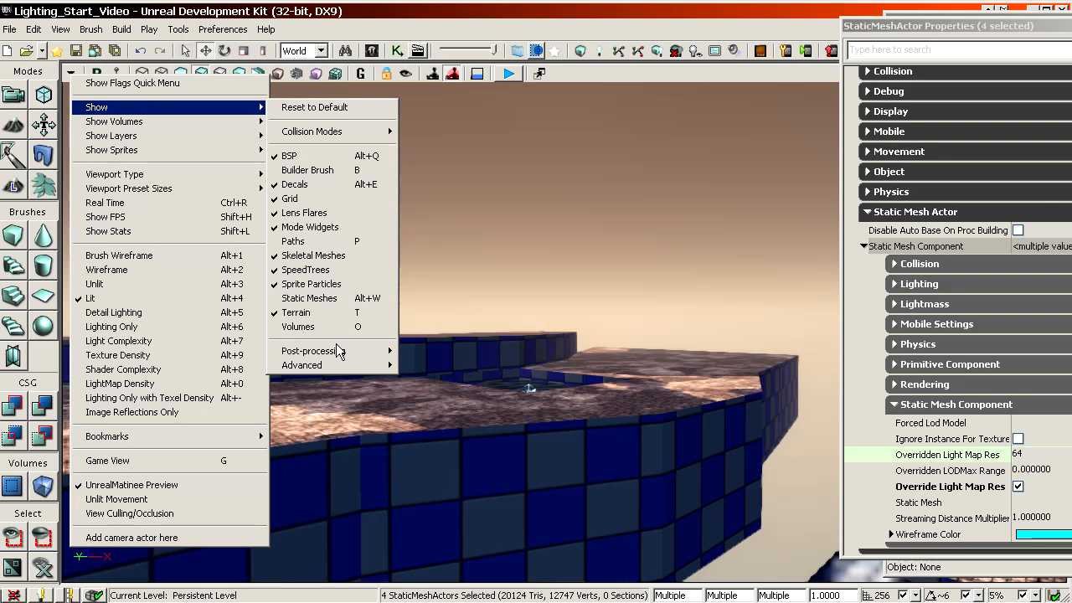
{"action": "left_click", "coordinate": [326, 300]}
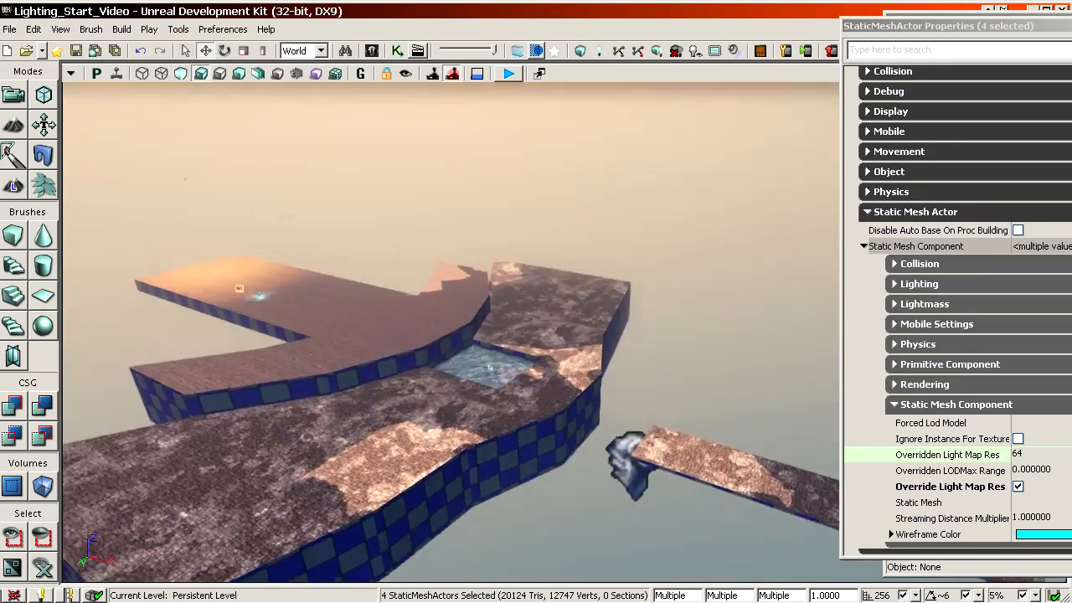
Step: Select a checkered side surface of the BSP floor and extend the selection to all surfaces with matching texture
{"action": "right_click_drag", "start_coordinate": [528, 289], "coordinate": [544, 316]}
{"action": "left_click", "coordinate": [520, 329]}
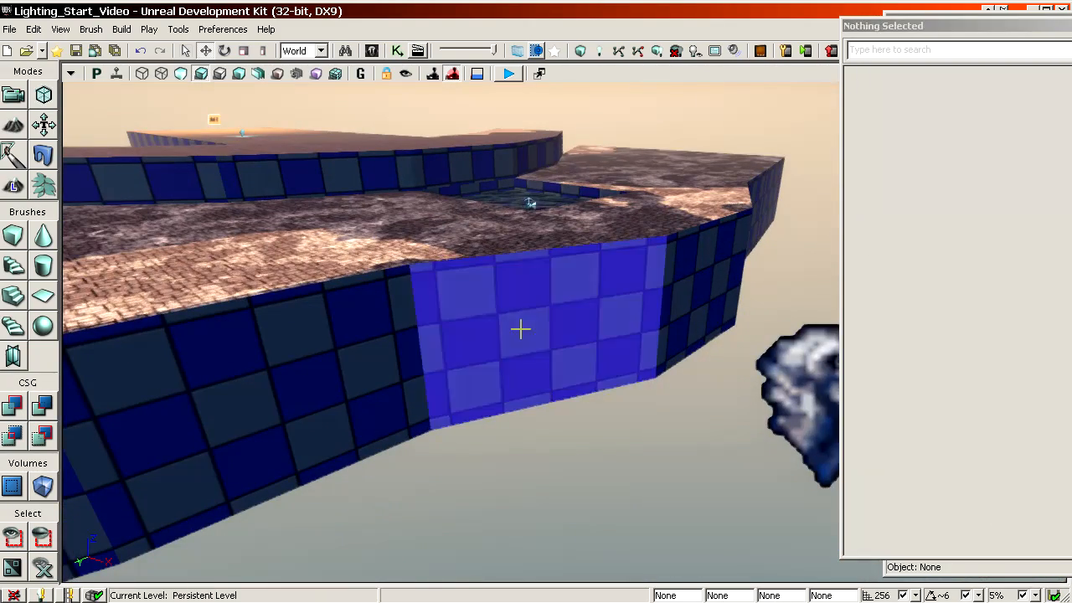
{"action": "left_click_drag", "start_coordinate": [424, 315], "coordinate": [463, 341]}
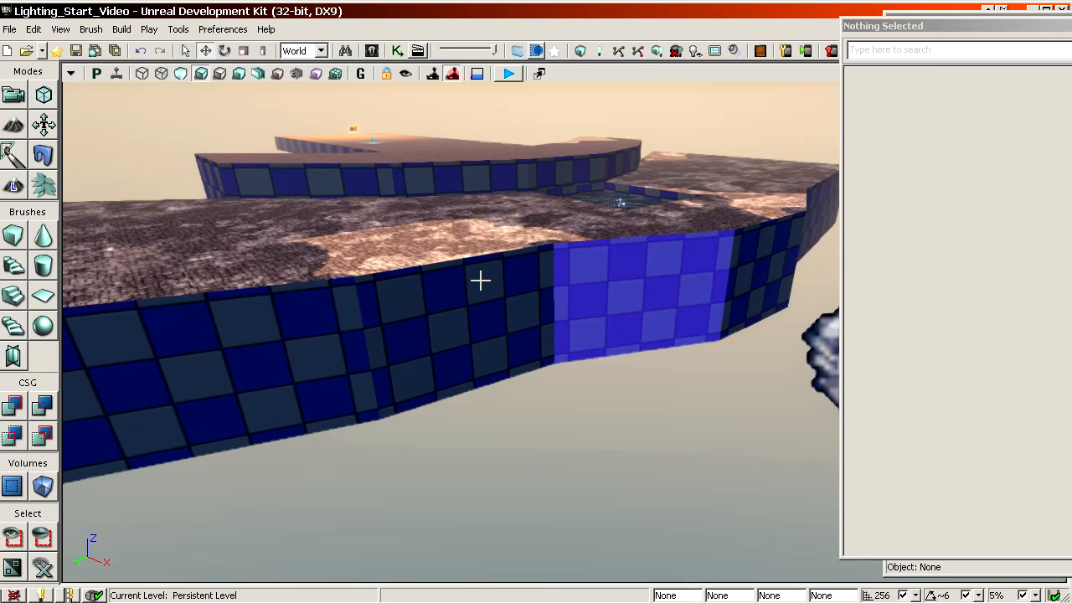
{"action": "left_click", "coordinate": [412, 311]}
{"action": "left_click", "coordinate": [289, 341]}
{"action": "left_click", "coordinate": [472, 318]}
{"action": "left_click", "coordinate": [617, 295]}
{"action": "right_click", "coordinate": [597, 266]}
{"action": "mouse_move", "coordinate": [617, 291]}
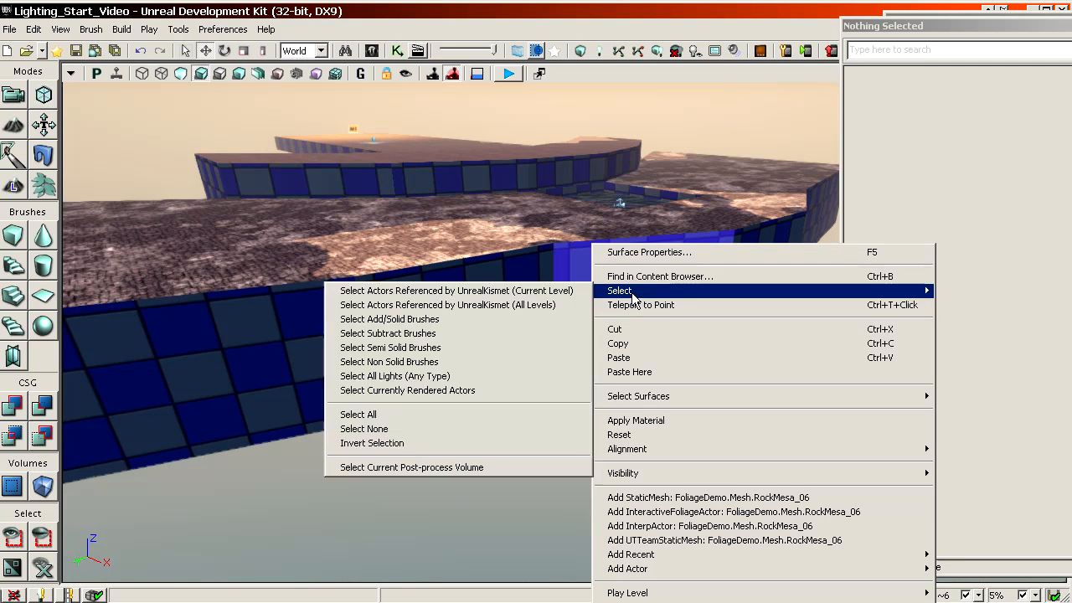
{"action": "mouse_move", "coordinate": [649, 397]}
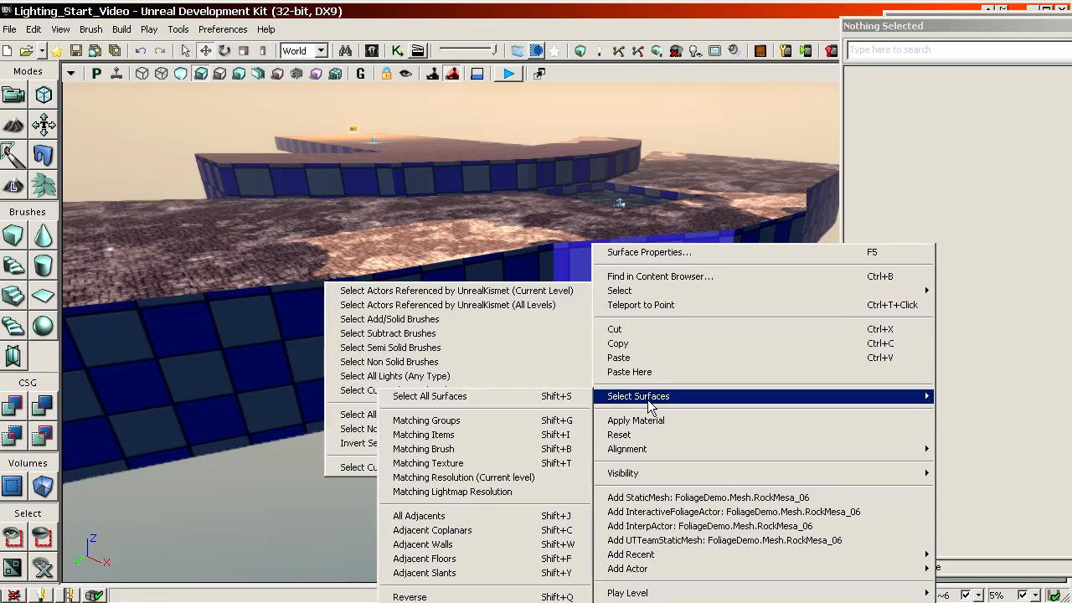
{"action": "left_click", "coordinate": [449, 464]}
Step: Turn off Accepts Lights, Accepts Dynamic Lights and Force Lightmap in the surface properties of the checkered surfaces
{"action": "right_click_drag", "start_coordinate": [437, 397], "coordinate": [417, 344]}
{"action": "key", "text": "F5"}
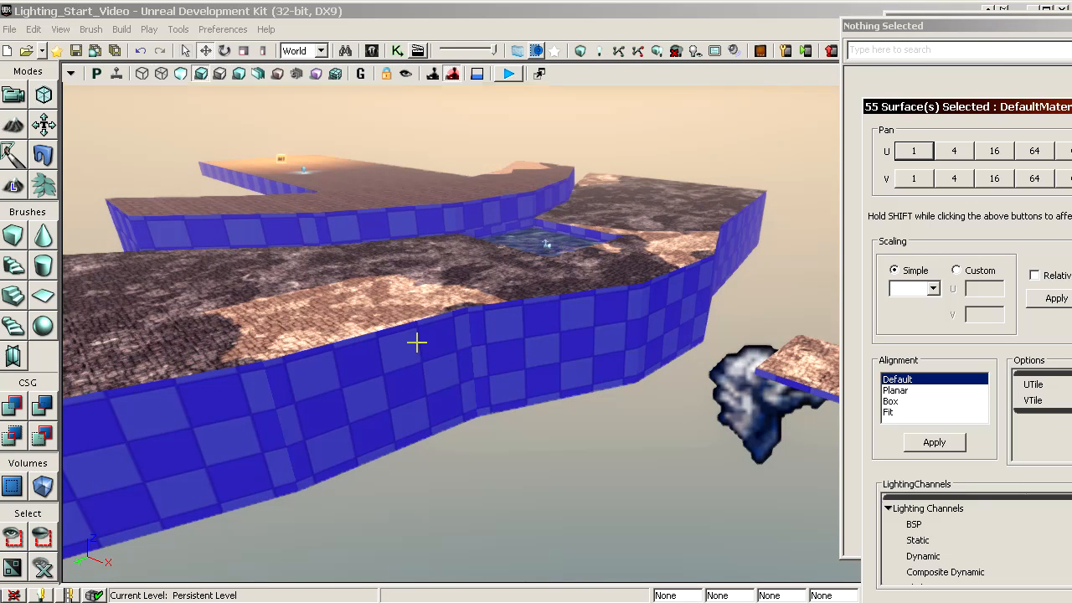
{"action": "left_click_drag", "start_coordinate": [1001, 107], "coordinate": [590, 31]}
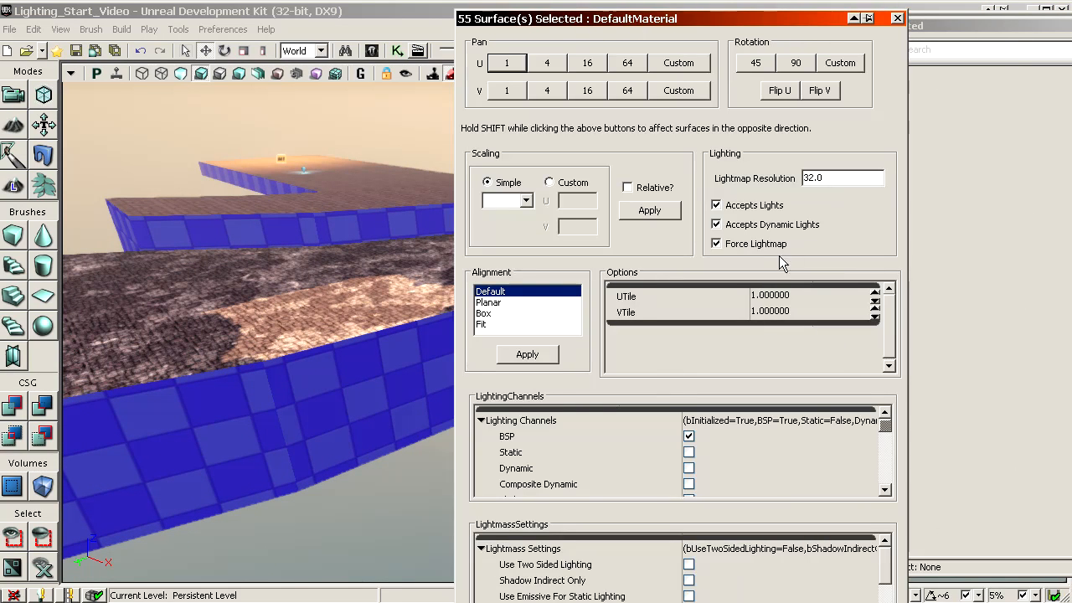
{"action": "left_click", "coordinate": [727, 205]}
{"action": "left_click", "coordinate": [728, 224]}
{"action": "left_click", "coordinate": [737, 244]}
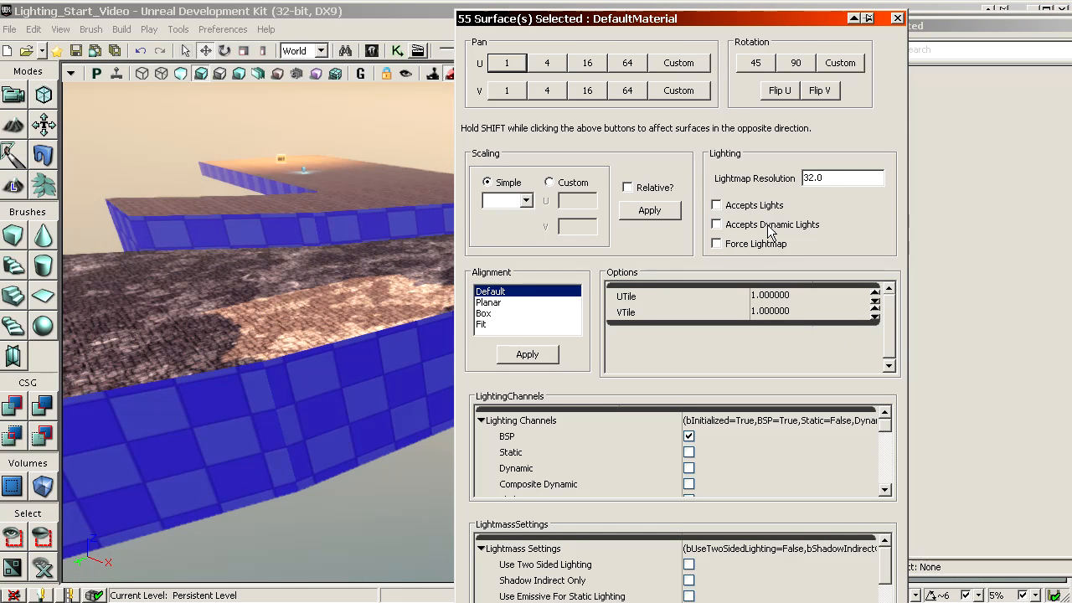
Step: Set the checkered surfaces' Lightmap Resolution to 16384 and close the surface properties
{"action": "double_click", "coordinate": [838, 181]}
{"action": "type", "text": "16384"}
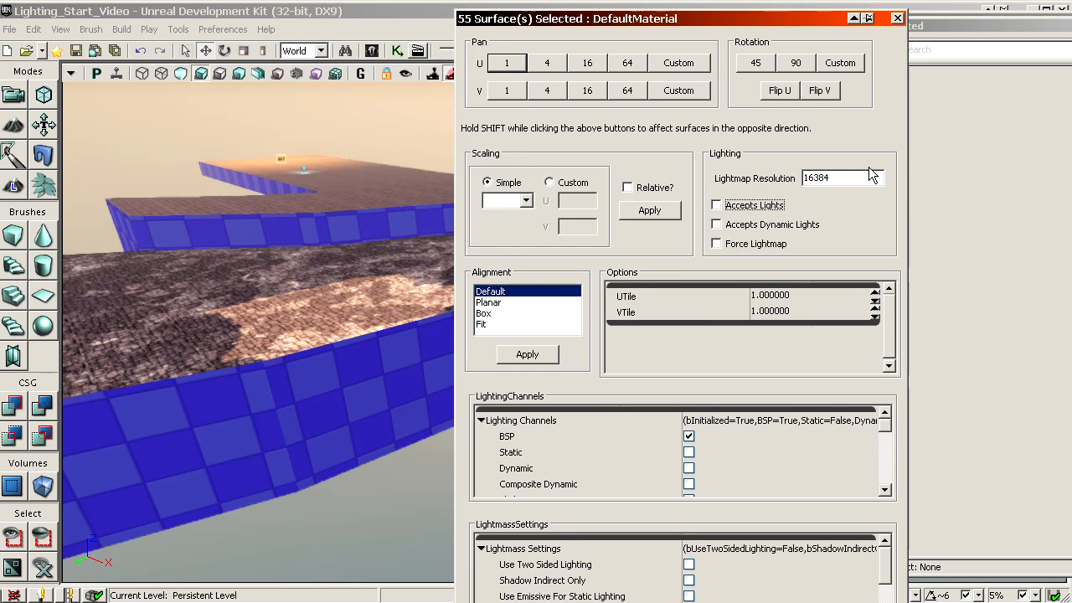
{"action": "left_click", "coordinate": [898, 19]}
Step: Select the large brick-paved floor surface in front of the pool together with its adjoining floor surface
{"action": "left_click_drag", "start_coordinate": [635, 306], "coordinate": [503, 368]}
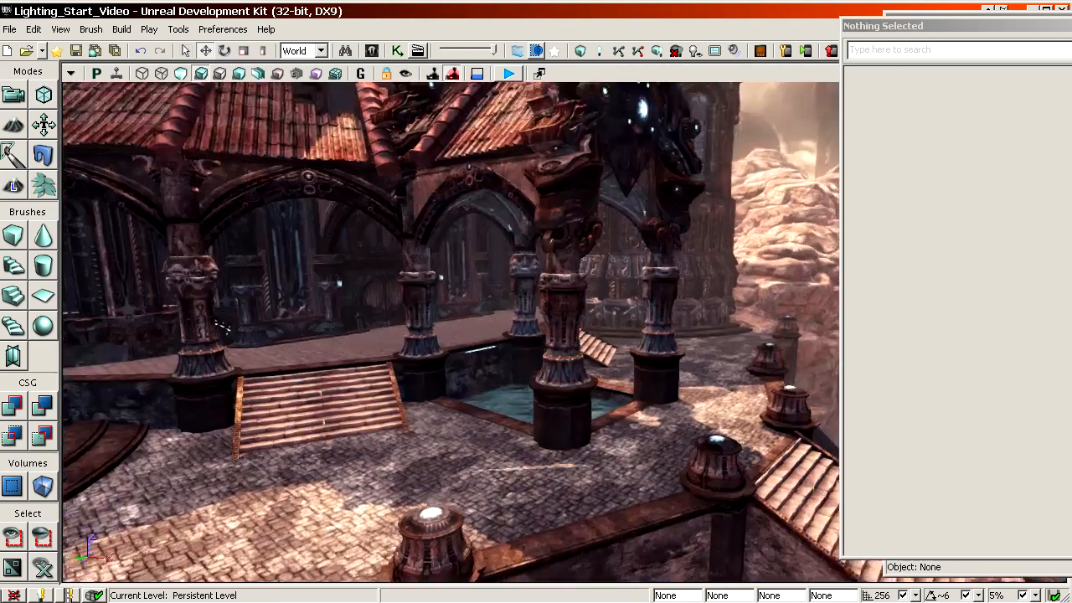
{"action": "left_click_drag", "start_coordinate": [502, 368], "coordinate": [486, 335]}
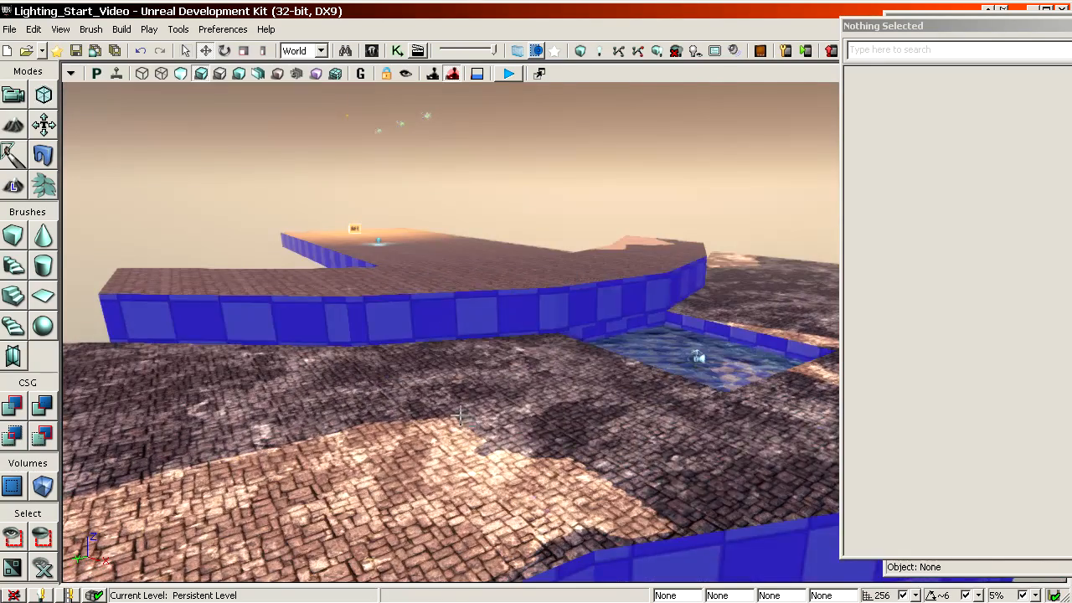
{"action": "left_click", "coordinate": [459, 422]}
{"action": "left_click", "coordinate": [416, 429], "text": "ctrl"}
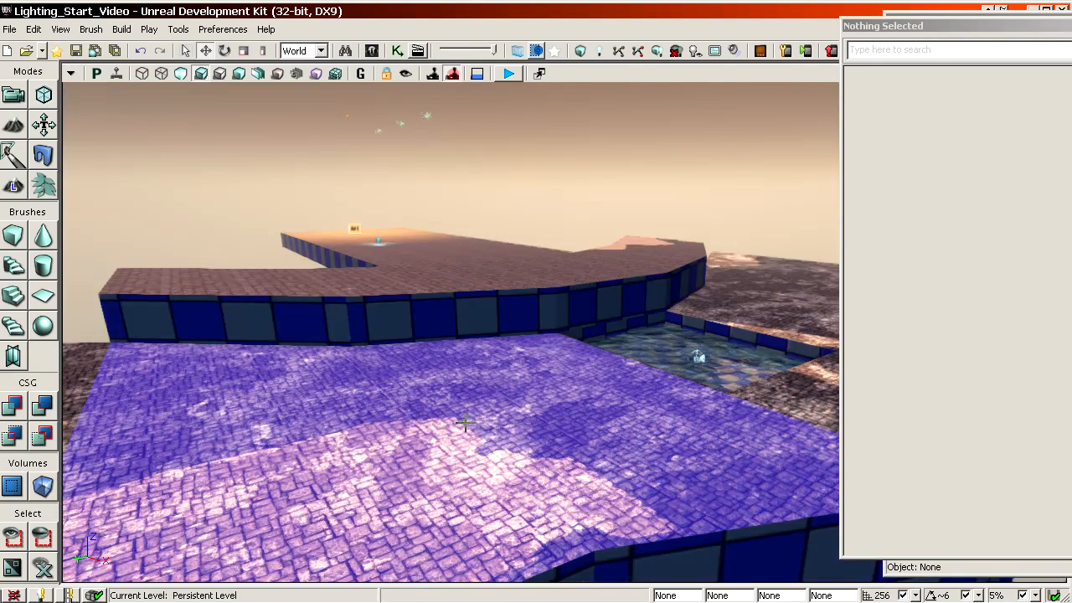
{"action": "right_click_drag", "start_coordinate": [466, 423], "coordinate": [474, 422]}
Step: Set the Lightmap Resolution of the two selected brick floor surfaces to 8 in their surface properties
{"action": "key", "text": "F5"}
{"action": "right_click_drag", "start_coordinate": [390, 406], "coordinate": [409, 374]}
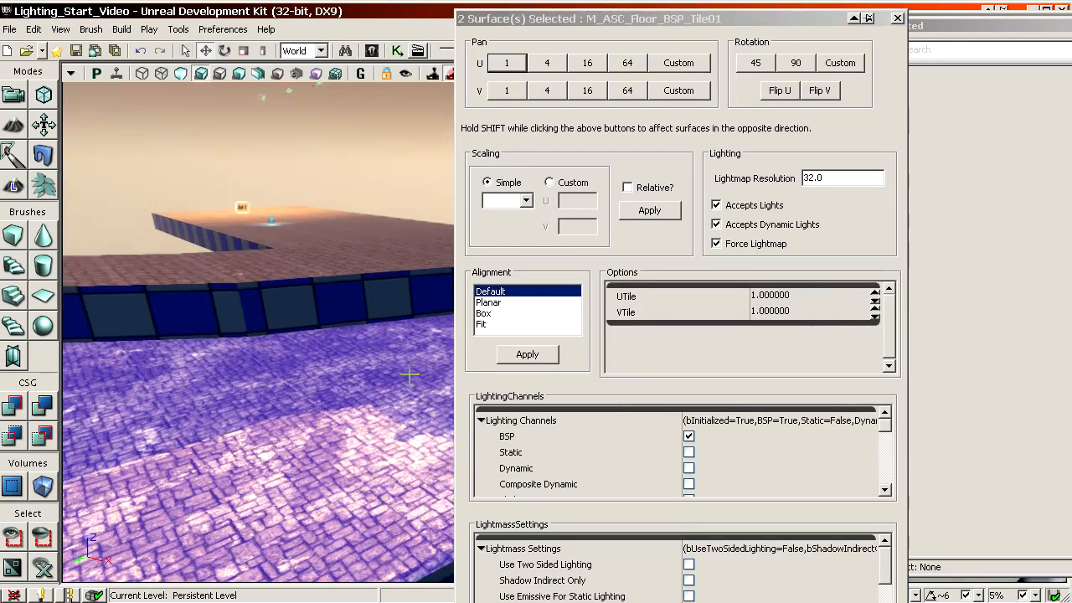
{"action": "left_click_drag", "start_coordinate": [444, 383], "coordinate": [385, 387]}
{"action": "key", "text": "w"}
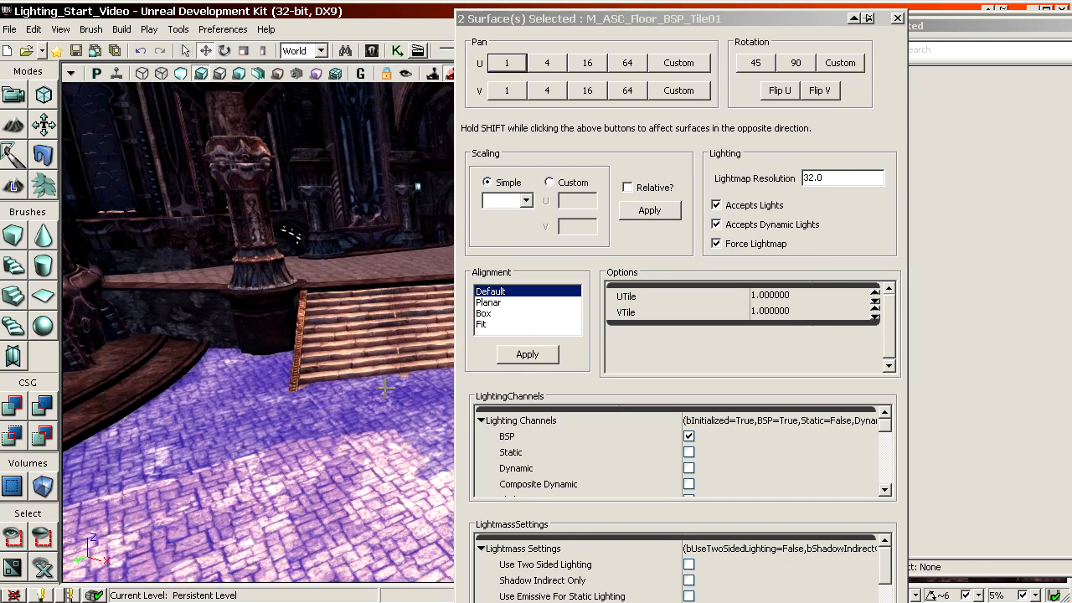
{"action": "double_click", "coordinate": [828, 179]}
{"action": "type", "text": "8"}
{"action": "key", "text": "Tab"}
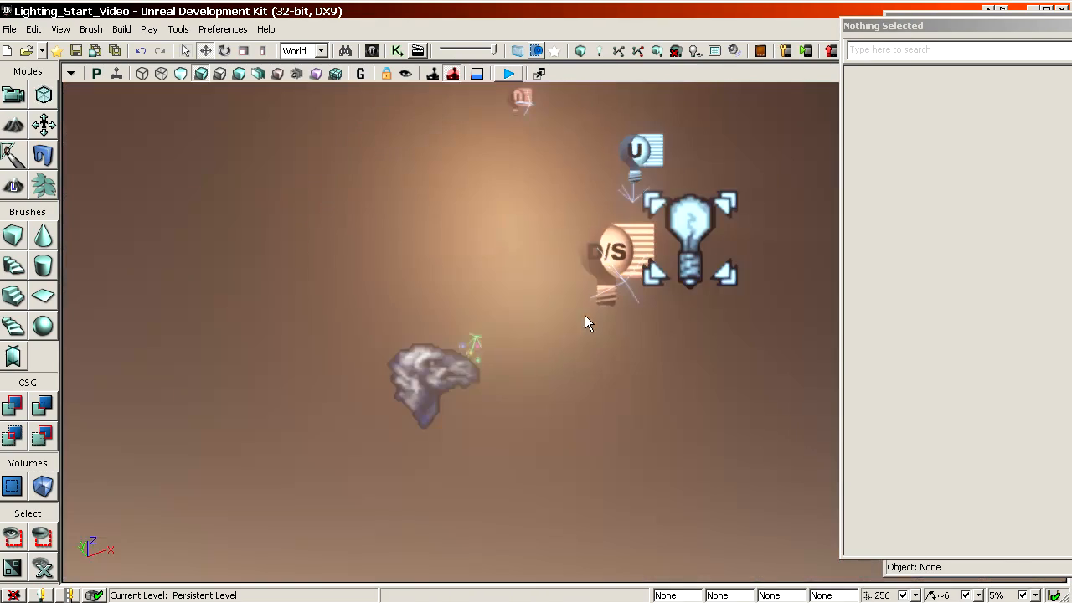
Step: Select the level's dominant directional light
{"action": "left_click", "coordinate": [630, 270]}
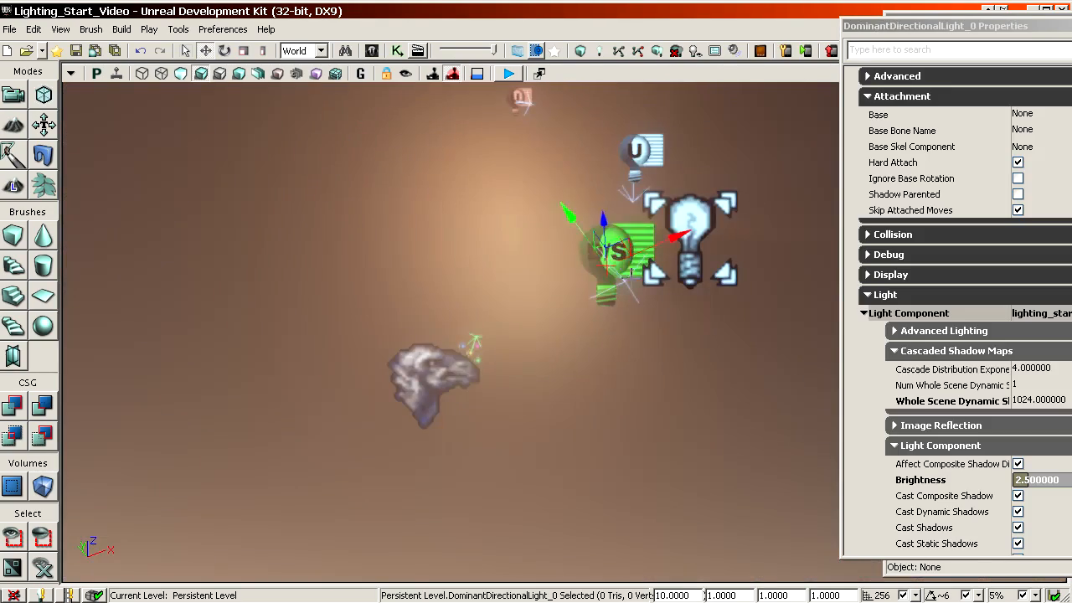